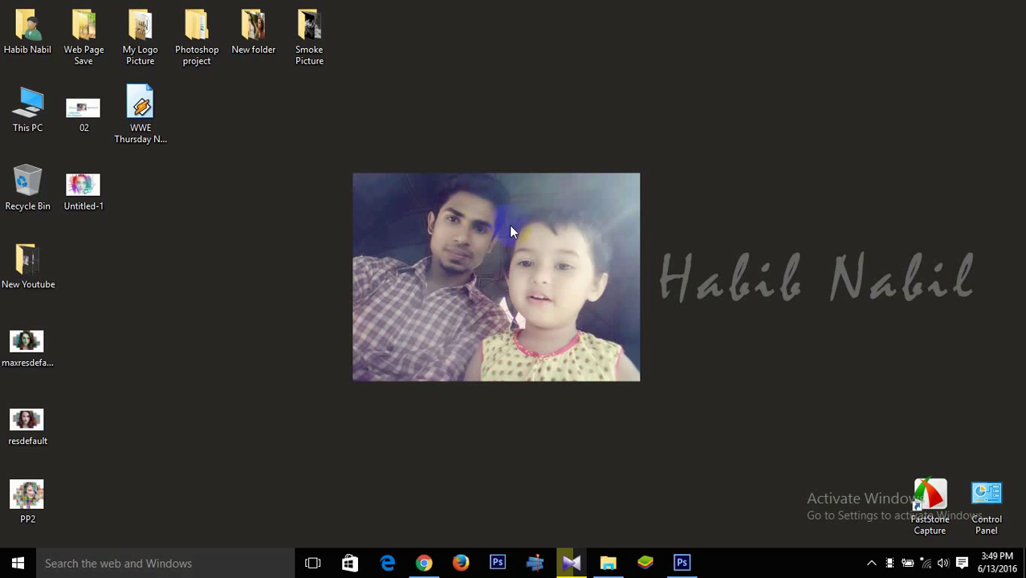
# Step: Create a new blank white document and convert its Background into Layer 0
pyautogui.click(680, 565)
pyautogui.click(44, 12)
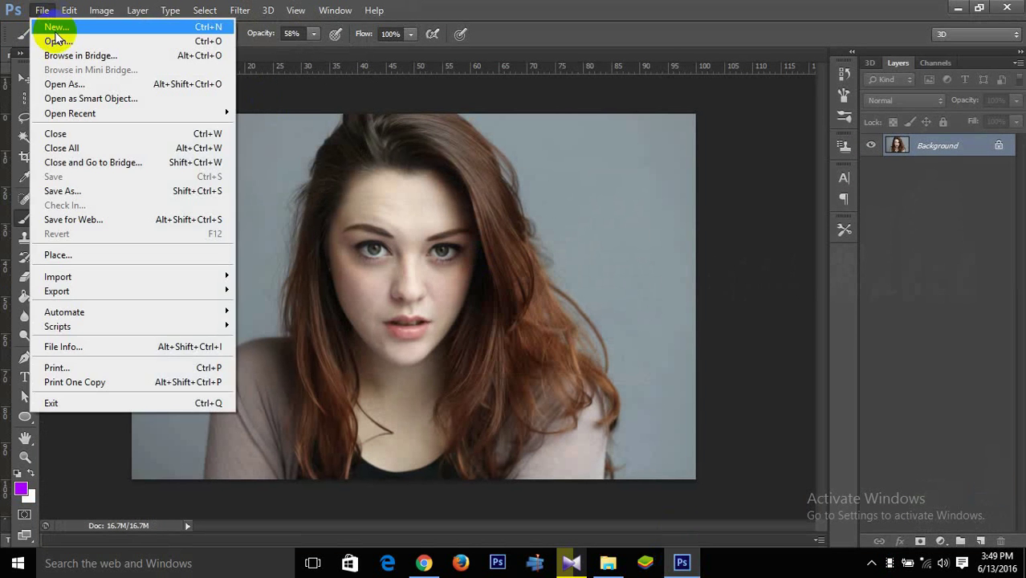
pyautogui.click(46, 27)
pyautogui.click(679, 129)
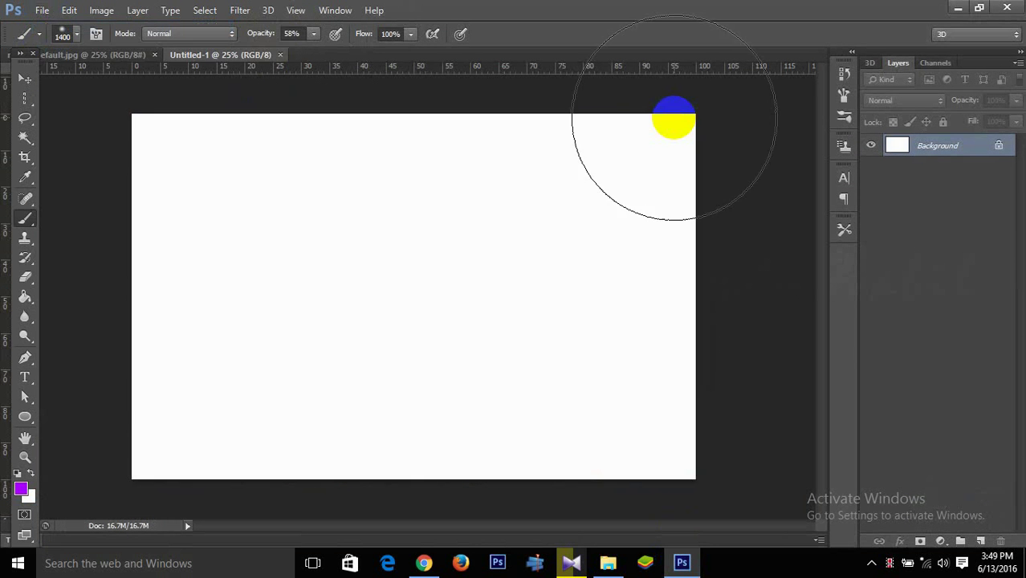
pyautogui.doubleClick(935, 157)
pyautogui.click(639, 178)
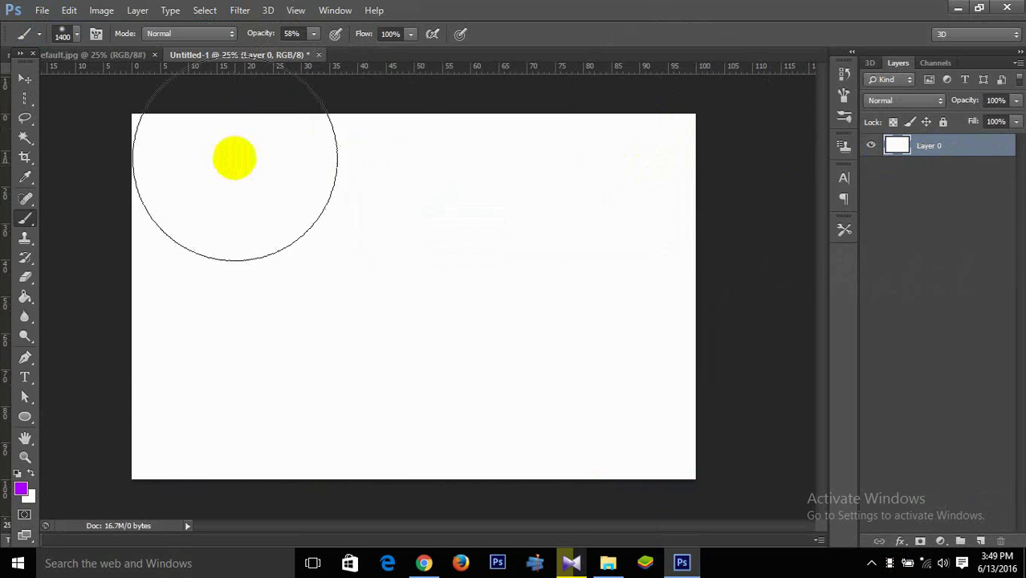
# Step: Select the Brush Tool with a soft round preset at 175 px
pyautogui.rightClick(25, 222)
pyautogui.click(72, 217)
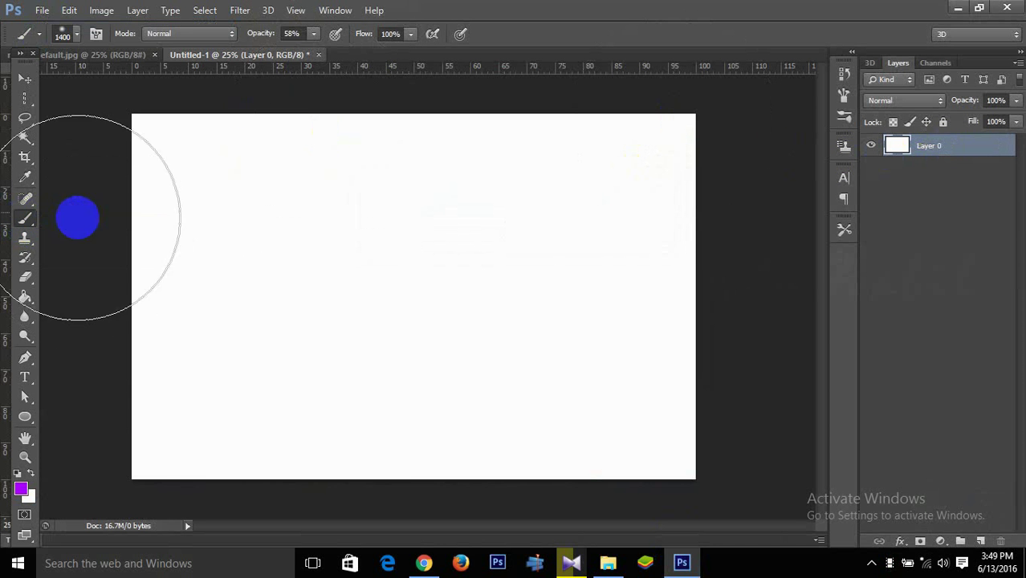
pyautogui.click(75, 34)
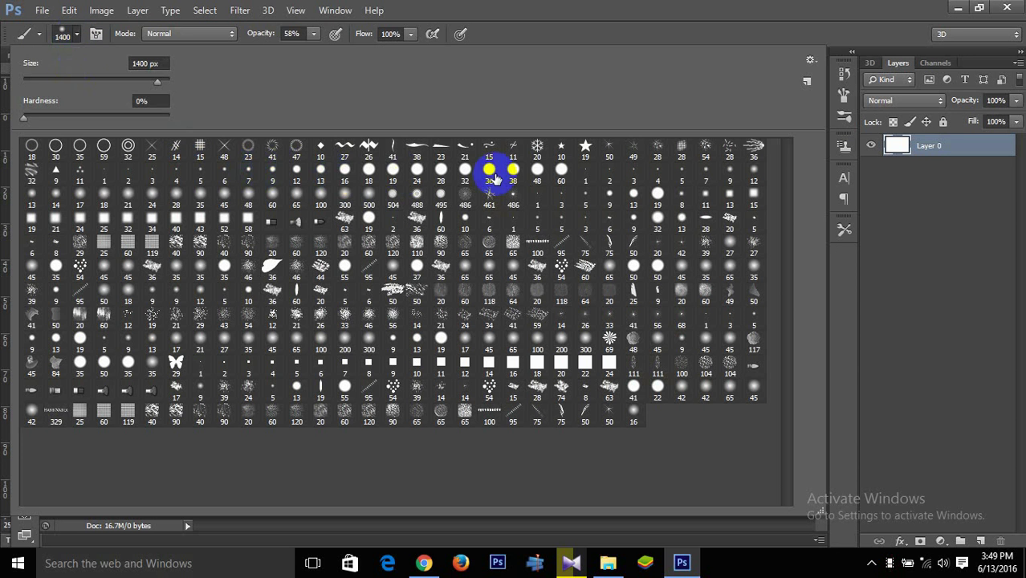
pyautogui.doubleClick(562, 172)
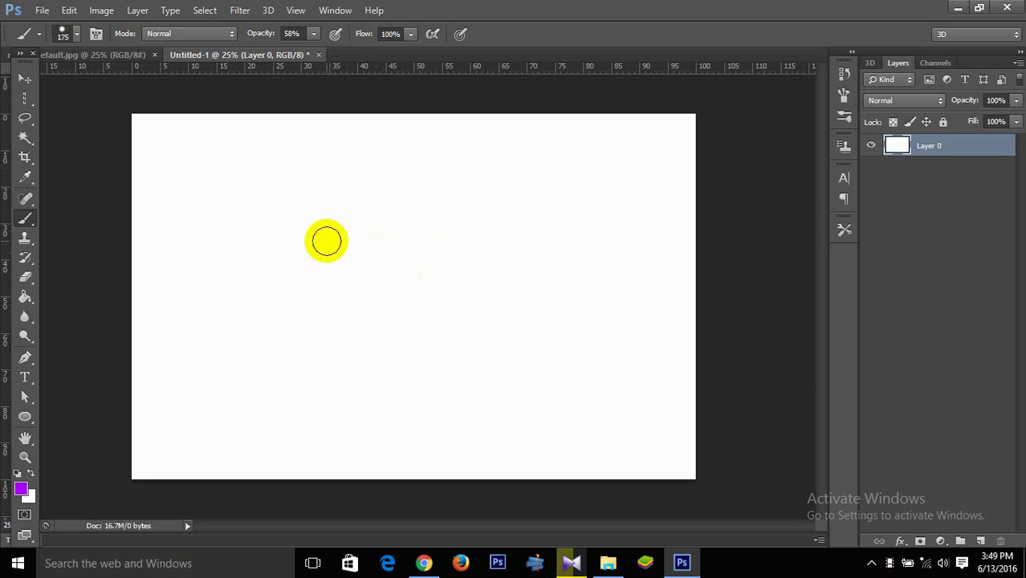
# Step: Enlarge the brush to 200 px, undo a purple test stroke, and set the foreground to black
pyautogui.press(']')
pyautogui.moveTo(327, 241)
pyautogui.mouseDown()
pyautogui.moveTo(378, 306)
pyautogui.moveTo(405, 290)
pyautogui.mouseUp()
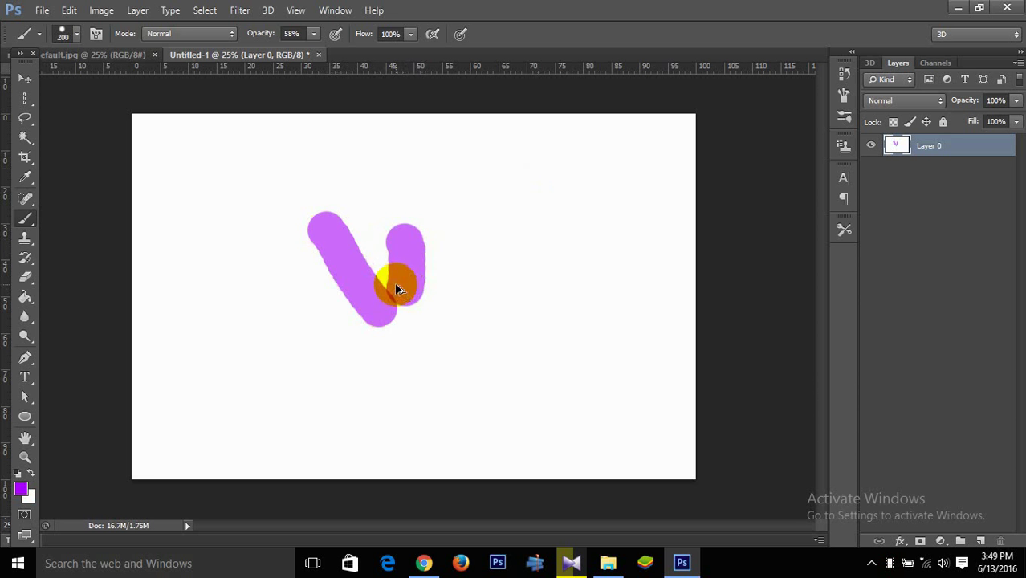
pyautogui.hotkey('ctrl', 'z')
pyautogui.click(18, 485)
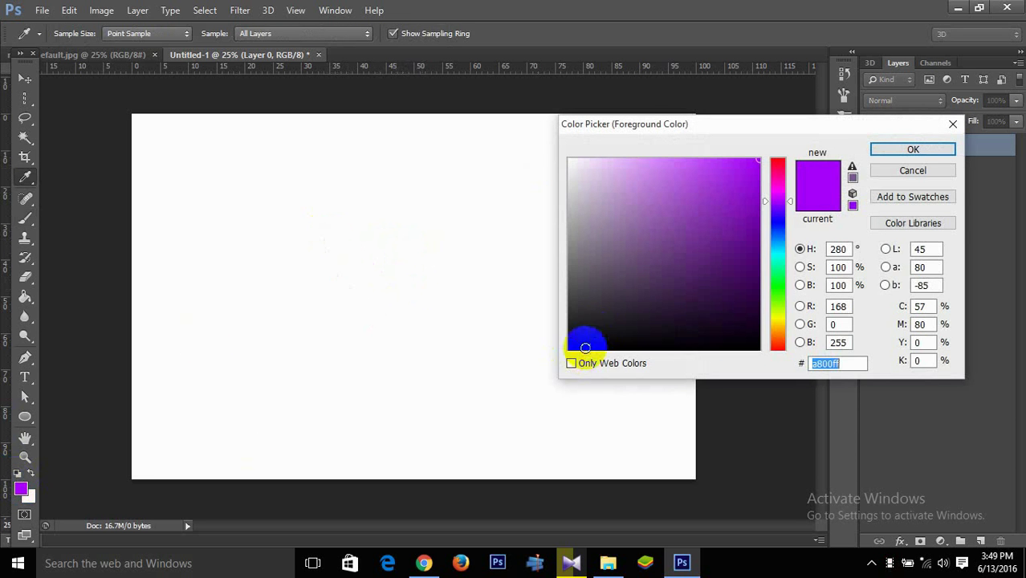
pyautogui.moveTo(586, 343); pyautogui.dragTo(545, 355)
pyautogui.press('Return')
# Step: Paint three translucent grey trial strokes, then undo them
pyautogui.moveTo(353, 215); pyautogui.dragTo(354, 317)
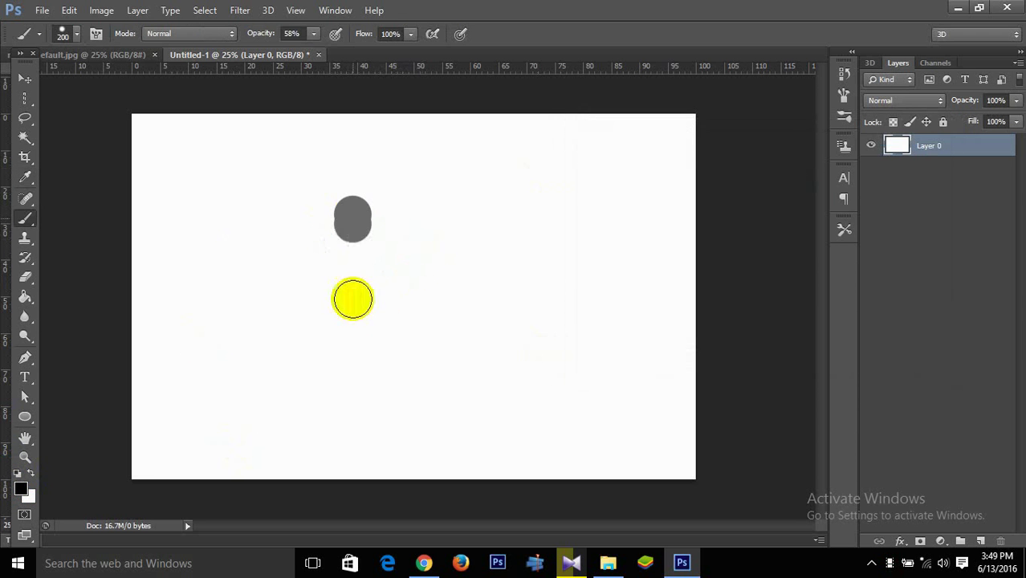
pyautogui.moveTo(245, 239); pyautogui.dragTo(362, 315)
pyautogui.moveTo(450, 233); pyautogui.dragTo(439, 309)
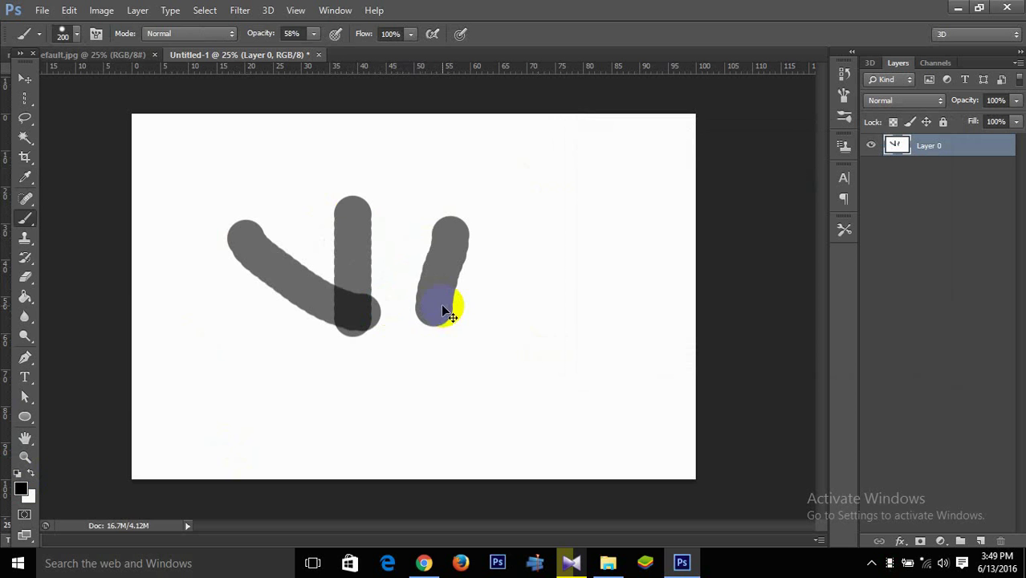
pyautogui.hotkey('ctrl', 'alt', 'z')
pyautogui.hotkey('ctrl', 'alt', 'z')
pyautogui.write('100')
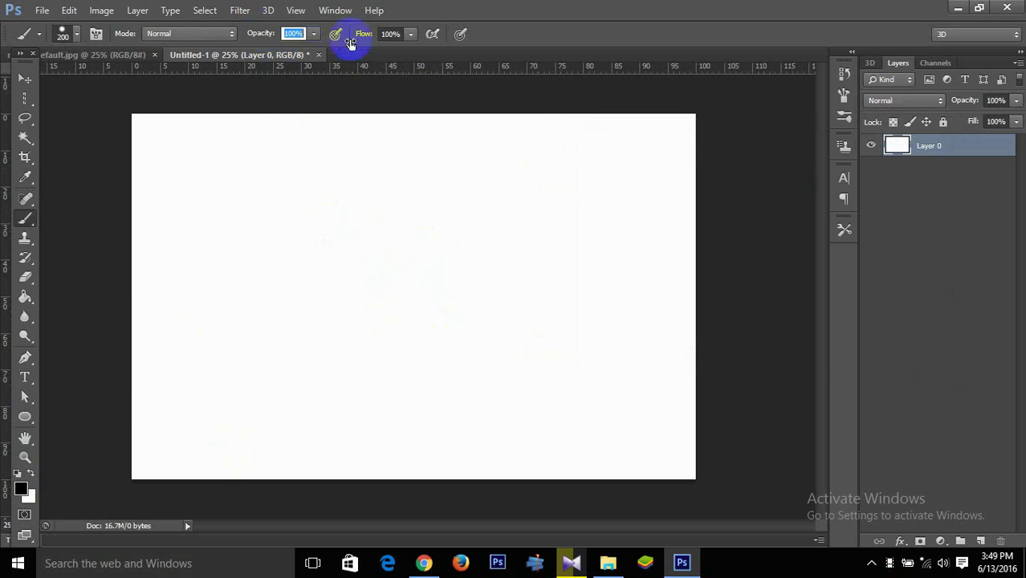
# Step: Paint a cluster of bold, fully opaque black strokes across the canvas centre
pyautogui.moveTo(337, 211); pyautogui.dragTo(376, 321)
pyautogui.moveTo(252, 252); pyautogui.dragTo(393, 325)
pyautogui.moveTo(444, 259); pyautogui.dragTo(437, 315)
pyautogui.moveTo(415, 193); pyautogui.dragTo(387, 319)
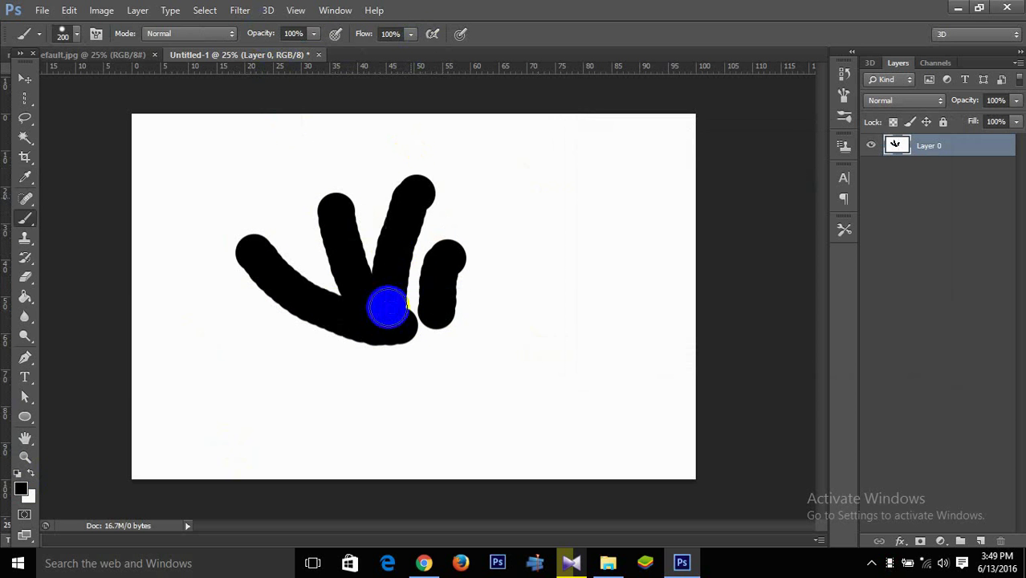
pyautogui.moveTo(518, 241); pyautogui.dragTo(523, 321)
pyautogui.moveTo(293, 361); pyautogui.dragTo(401, 325)
pyautogui.moveTo(467, 395); pyautogui.dragTo(470, 293)
pyautogui.moveTo(482, 210); pyautogui.dragTo(440, 261)
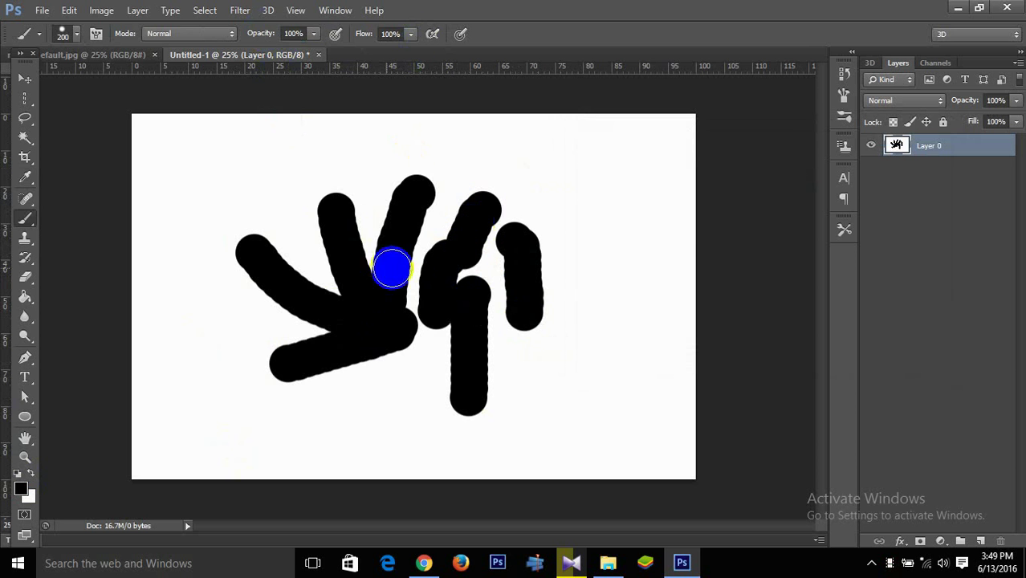
pyautogui.moveTo(299, 218); pyautogui.dragTo(313, 230)
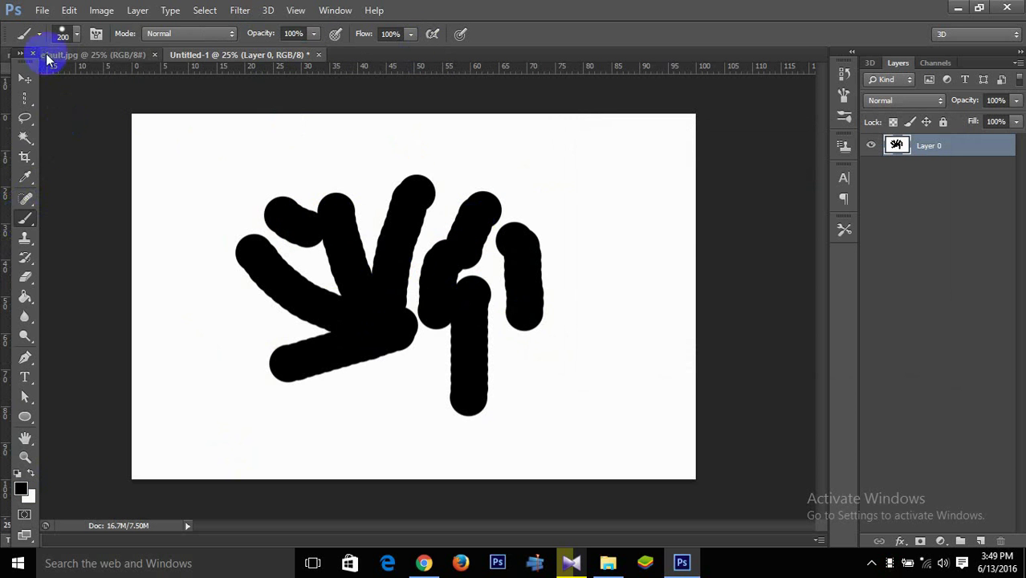
pyautogui.click(75, 36)
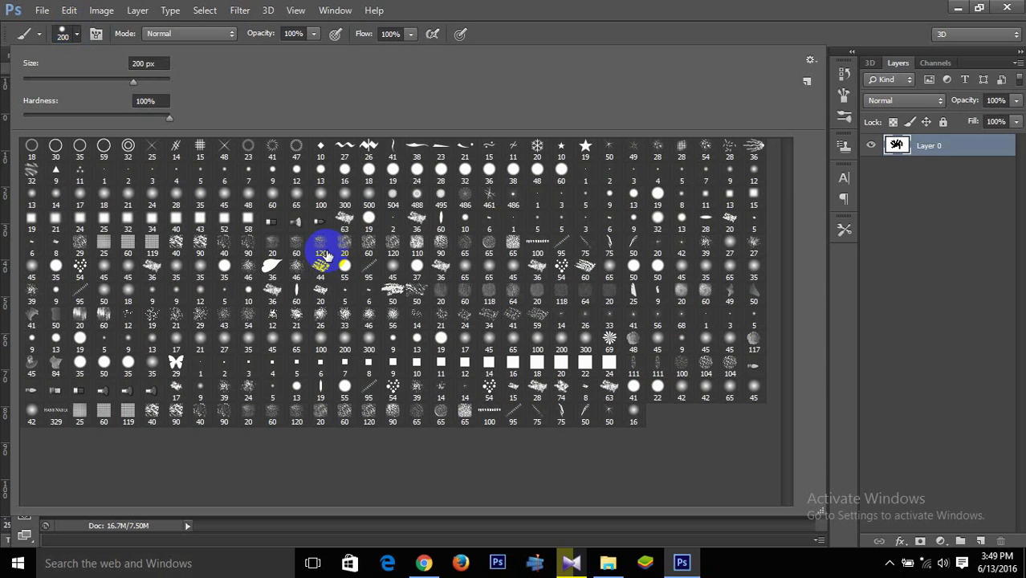
# Step: Paint wavy 900 px bristle-brush streaks across the black strokes and open the Brush panel
pyautogui.doubleClick(393, 150)
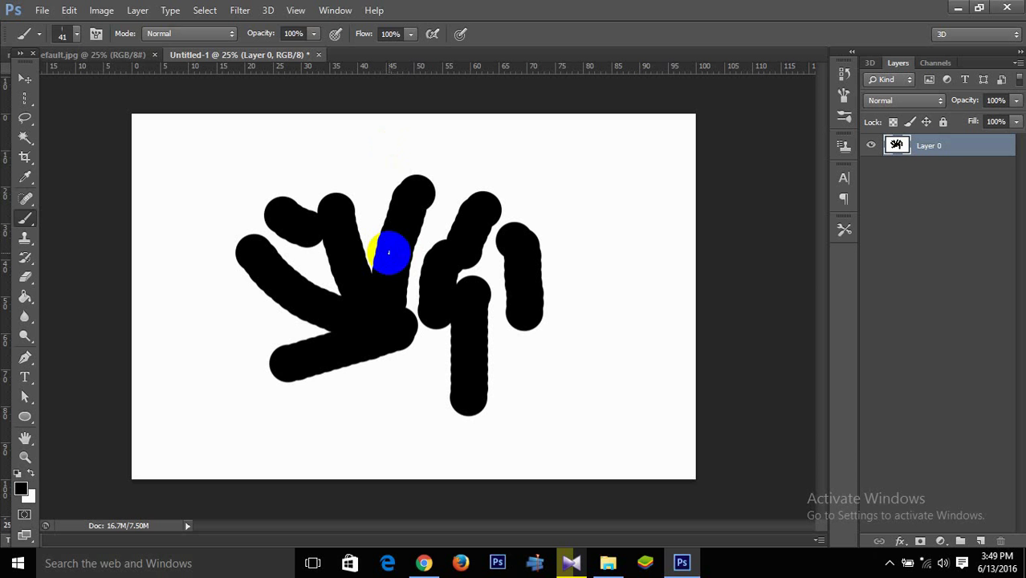
pyautogui.moveTo(389, 251)
pyautogui.mouseDown()
pyautogui.moveTo(415, 318)
pyautogui.moveTo(526, 303)
pyautogui.moveTo(476, 371)
pyautogui.moveTo(314, 371)
pyautogui.moveTo(281, 395)
pyautogui.moveTo(327, 408)
pyautogui.moveTo(505, 263)
pyautogui.moveTo(416, 172)
pyautogui.moveTo(233, 171)
pyautogui.moveTo(211, 236)
pyautogui.moveTo(572, 229)
pyautogui.moveTo(553, 172)
pyautogui.moveTo(452, 183)
pyautogui.mouseUp()
pyautogui.click(64, 37)
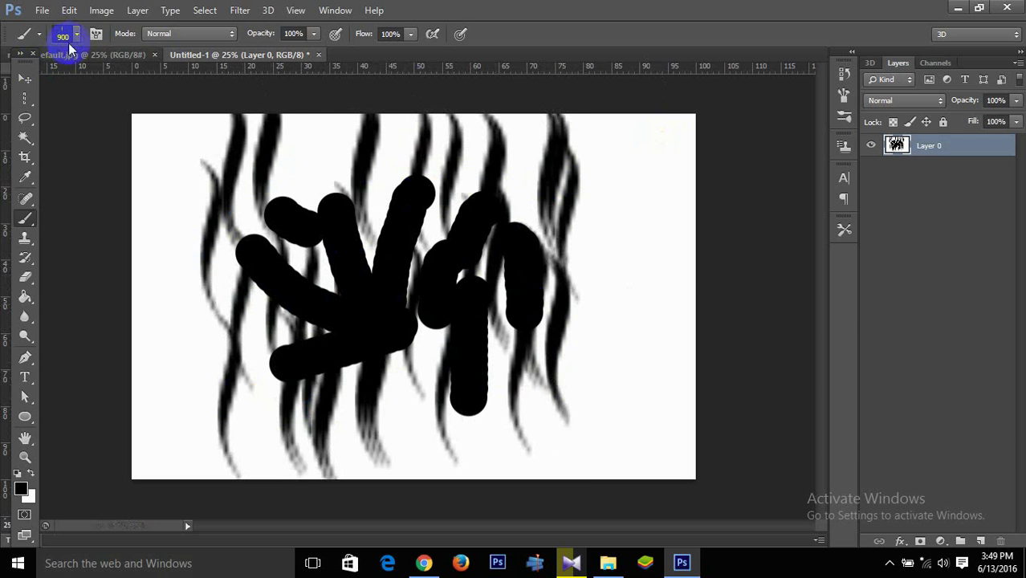
pyautogui.click(94, 35)
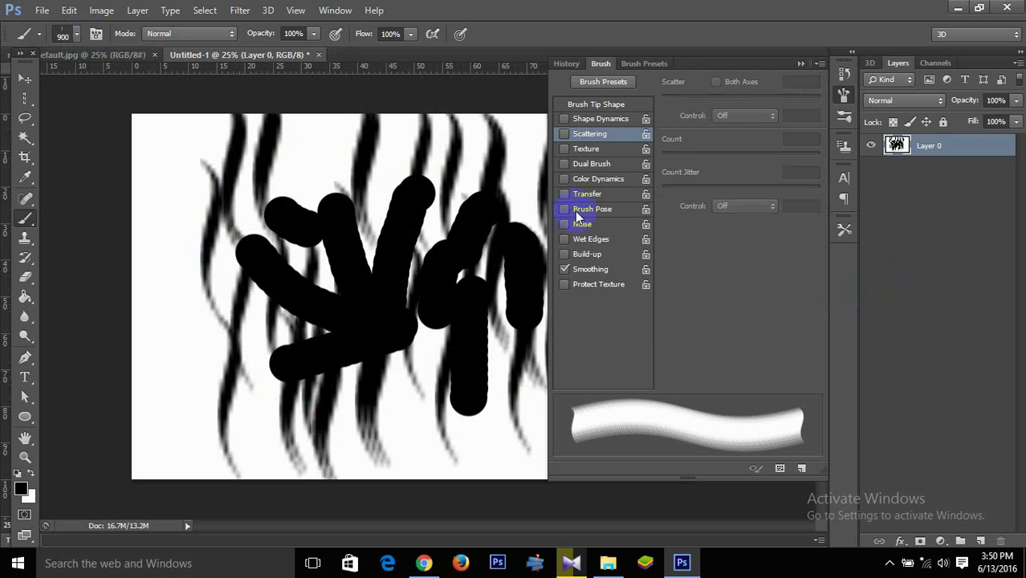
# Step: Rotate the bristle brush tip angle to 114° in Brush Tip Shape
pyautogui.click(604, 82)
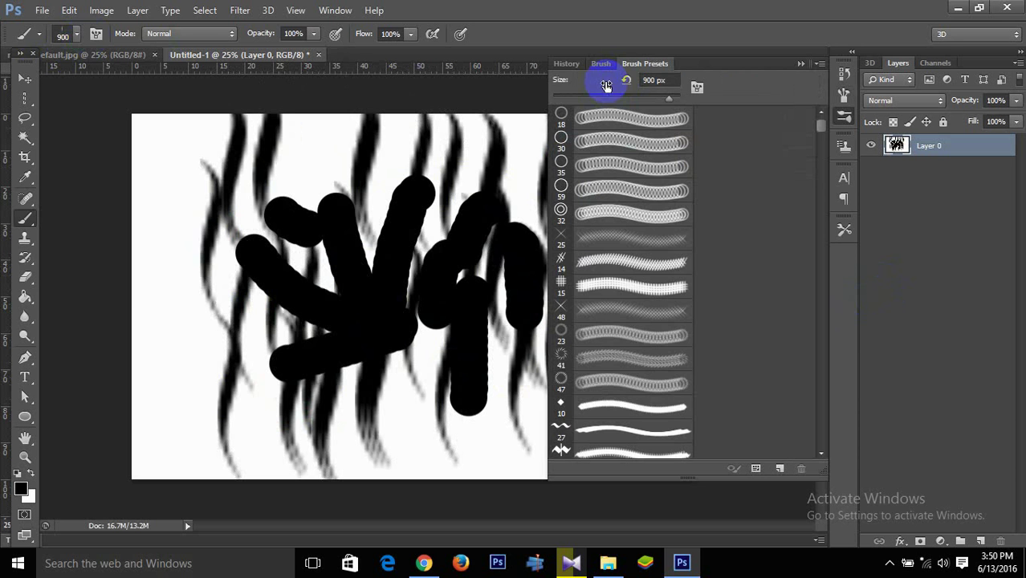
pyautogui.click(568, 66)
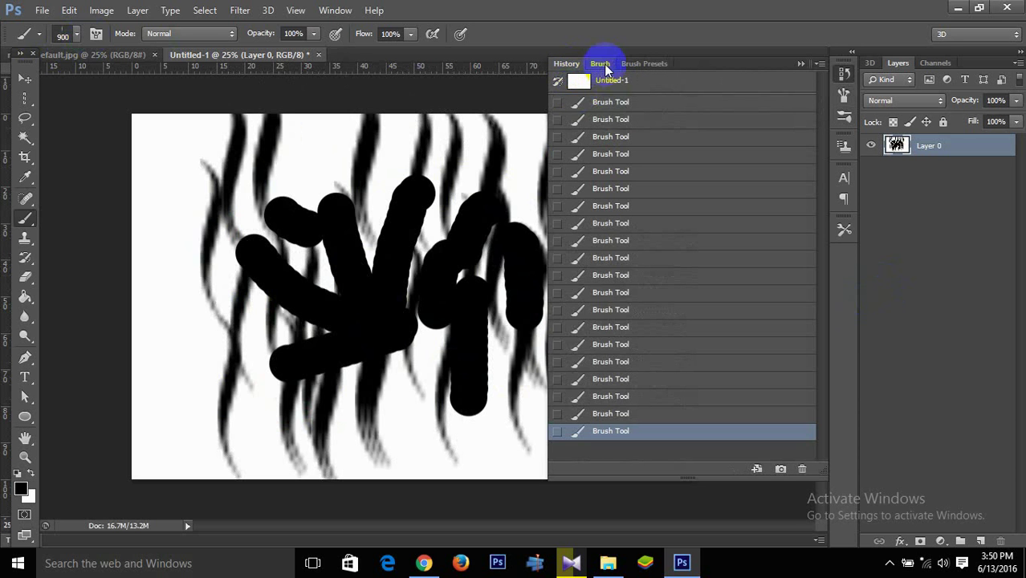
pyautogui.click(604, 65)
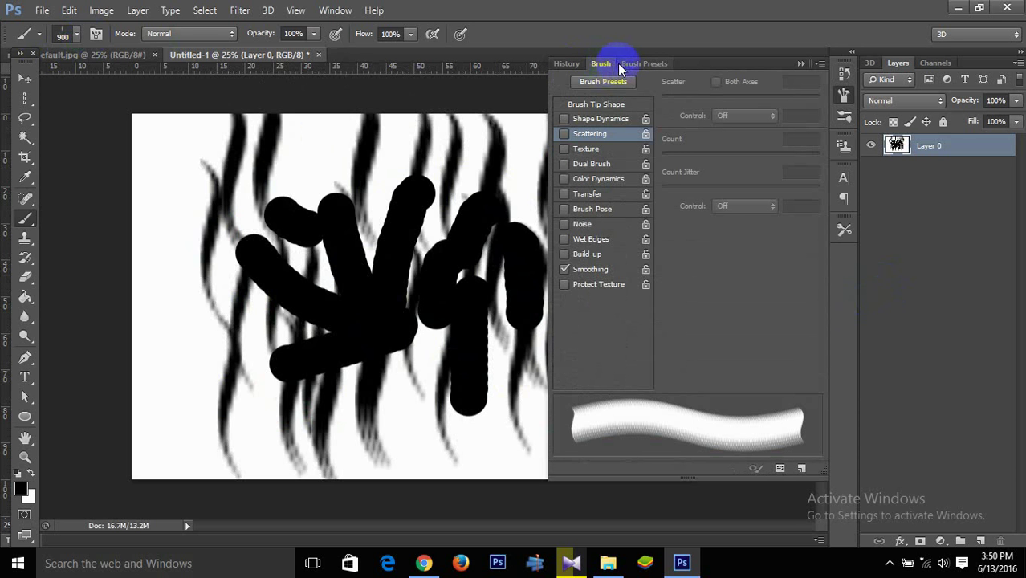
pyautogui.click(585, 108)
pyautogui.moveTo(800, 258); pyautogui.dragTo(785, 251)
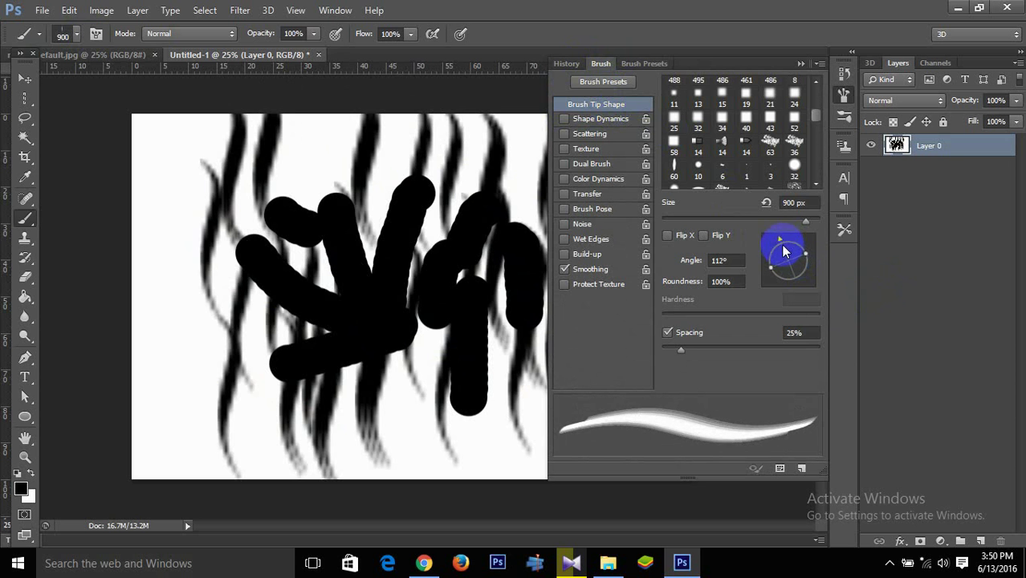
# Step: Paint crossing angled streaks over the left and right, then pick the 50 px feather preset
pyautogui.moveTo(434, 250); pyautogui.dragTo(205, 321)
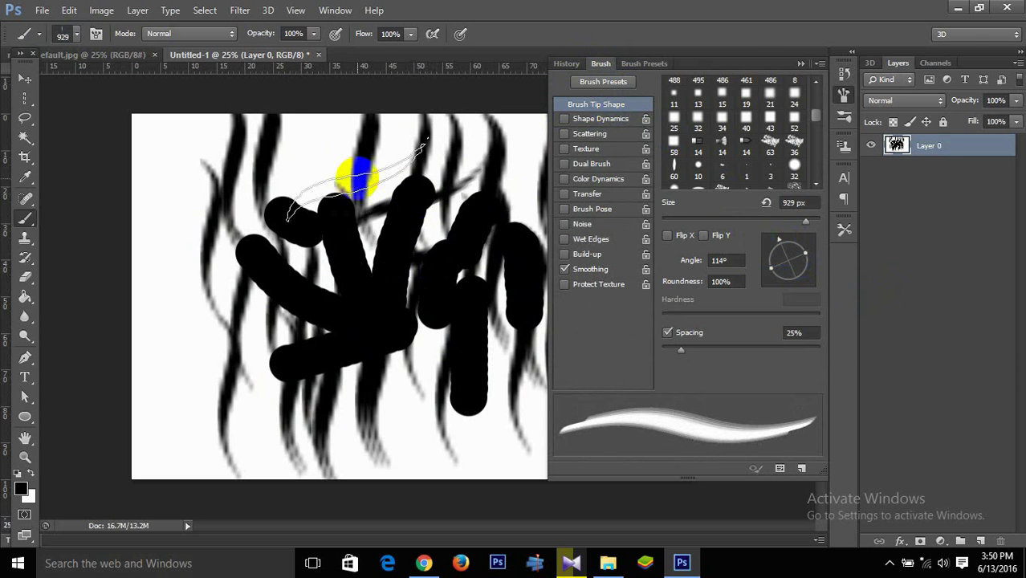
pyautogui.moveTo(744, 64); pyautogui.dragTo(887, 39)
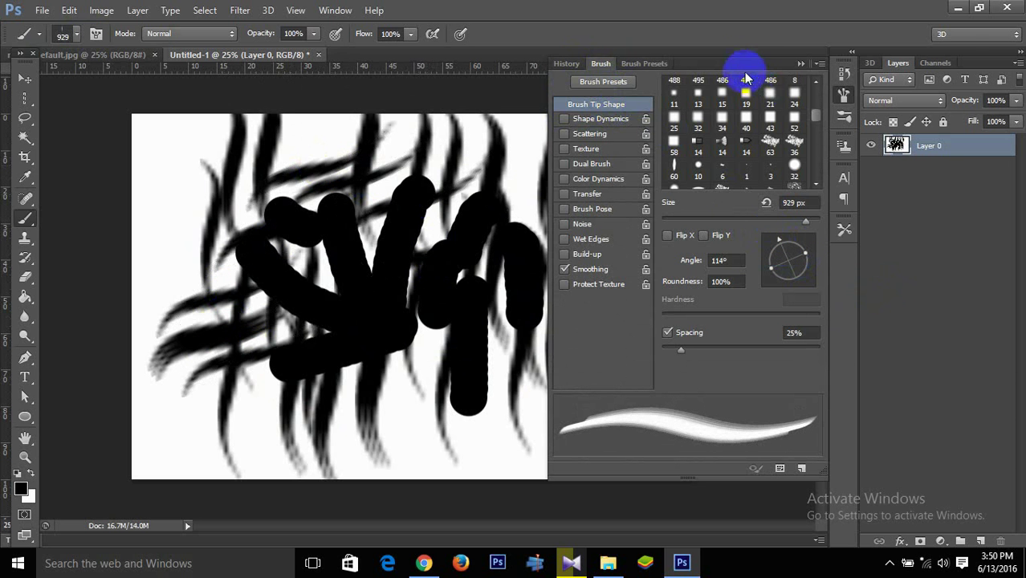
pyautogui.moveTo(578, 226); pyautogui.dragTo(419, 362)
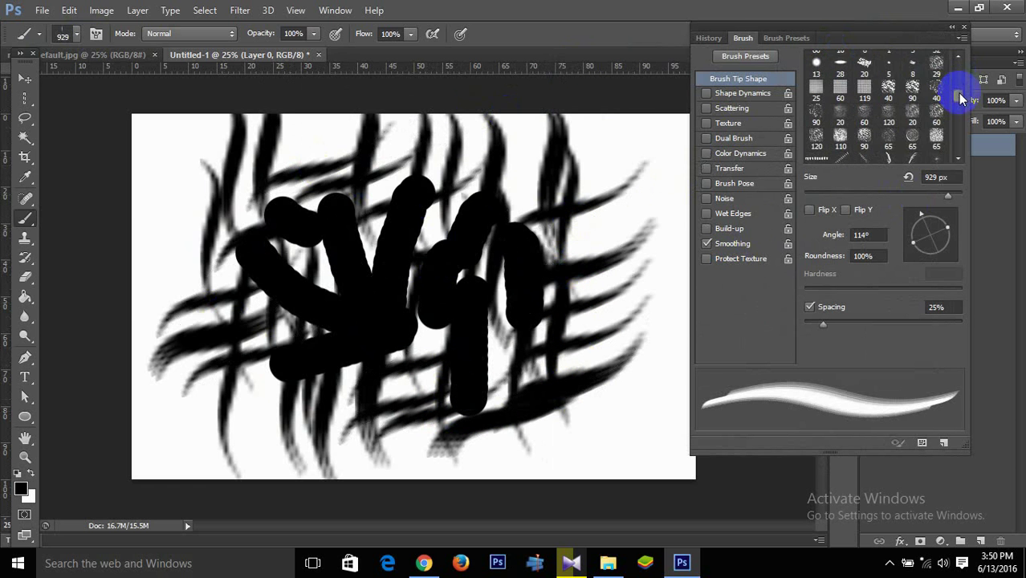
pyautogui.moveTo(961, 91); pyautogui.dragTo(961, 102)
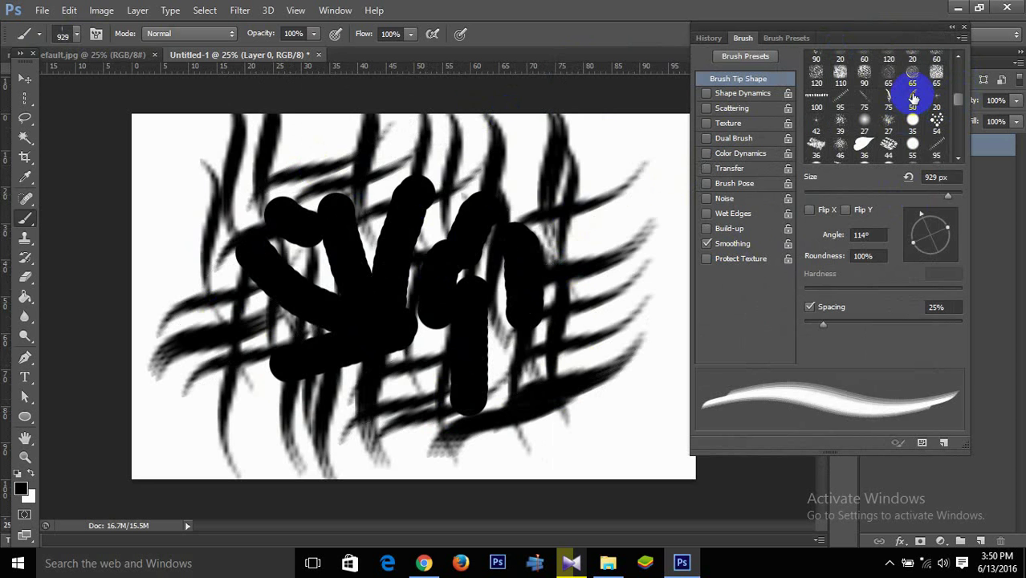
pyautogui.click(912, 95)
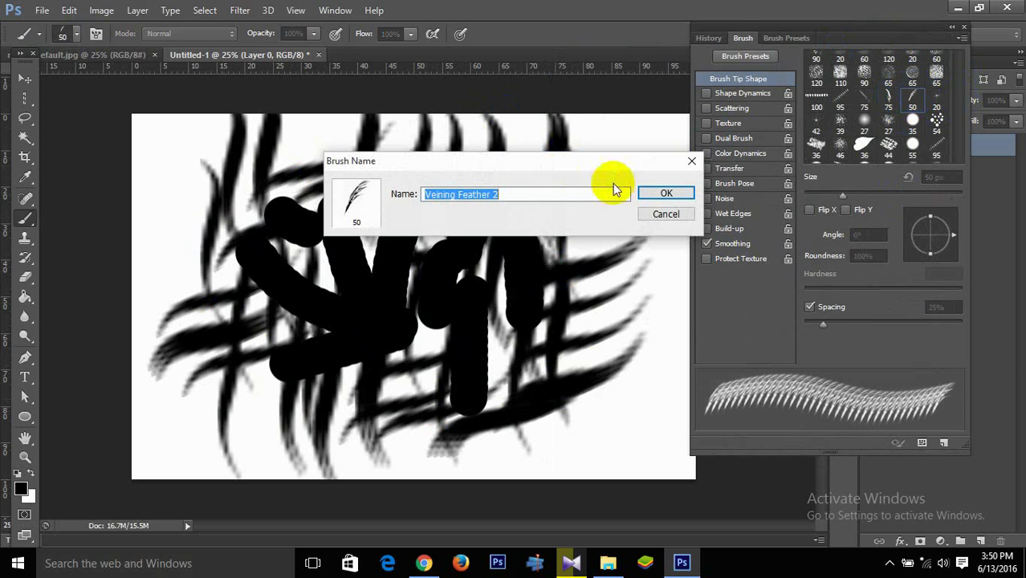
# Step: Confirm the feather brush name and paint big 1200 px bristle strokes across the canvas
pyautogui.click(661, 193)
pyautogui.moveTo(595, 196); pyautogui.dragTo(521, 206)
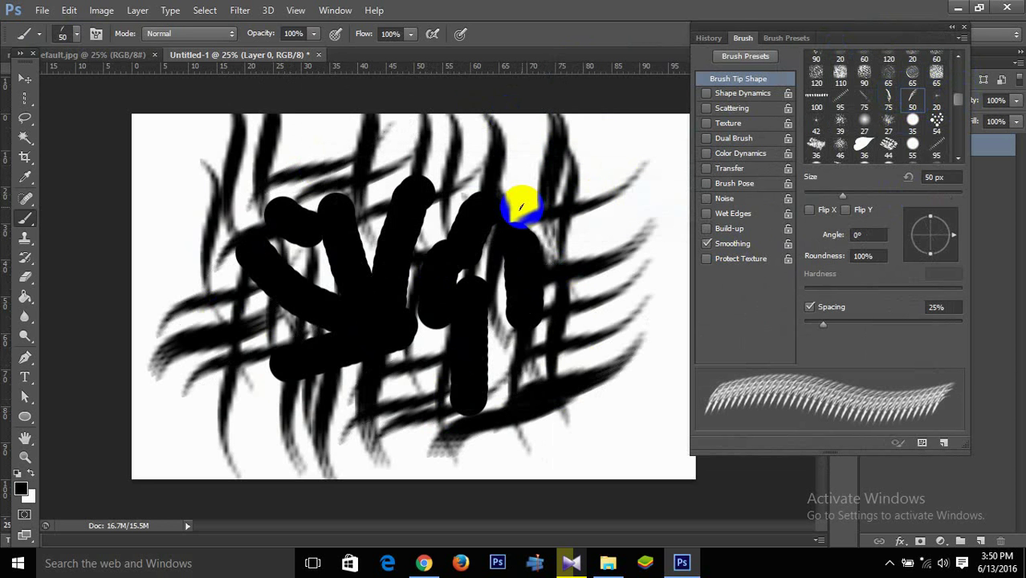
pyautogui.press(']')
pyautogui.press(']')
pyautogui.press(']')
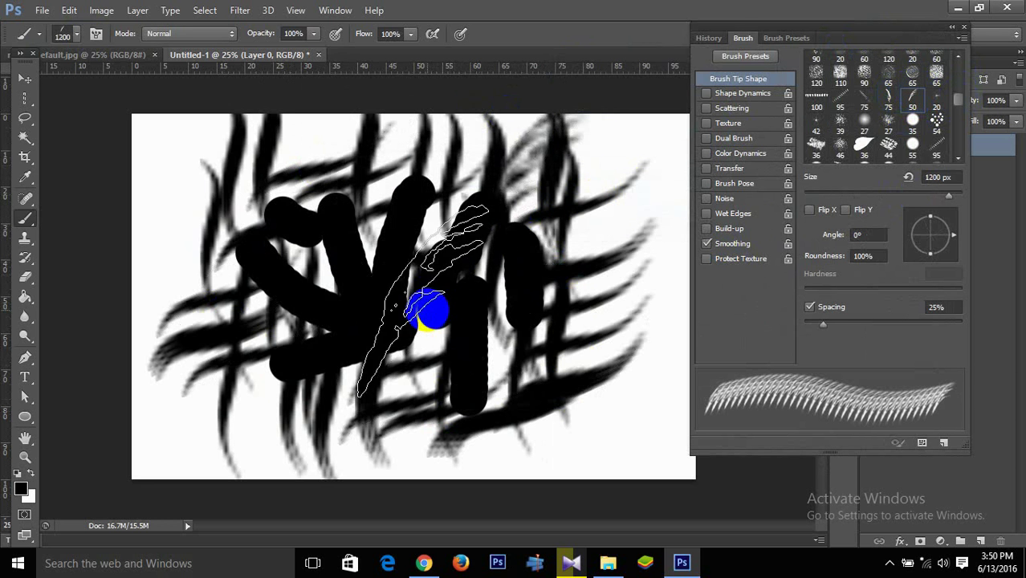
pyautogui.moveTo(289, 287)
pyautogui.mouseDown()
pyautogui.moveTo(287, 207)
pyautogui.moveTo(385, 264)
pyautogui.moveTo(412, 355)
pyautogui.moveTo(442, 389)
pyautogui.moveTo(412, 348)
pyautogui.moveTo(304, 268)
pyautogui.moveTo(438, 244)
pyautogui.moveTo(504, 252)
pyautogui.moveTo(550, 336)
pyautogui.moveTo(522, 355)
pyautogui.moveTo(323, 382)
pyautogui.moveTo(298, 360)
pyautogui.moveTo(606, 304)
pyautogui.mouseUp()
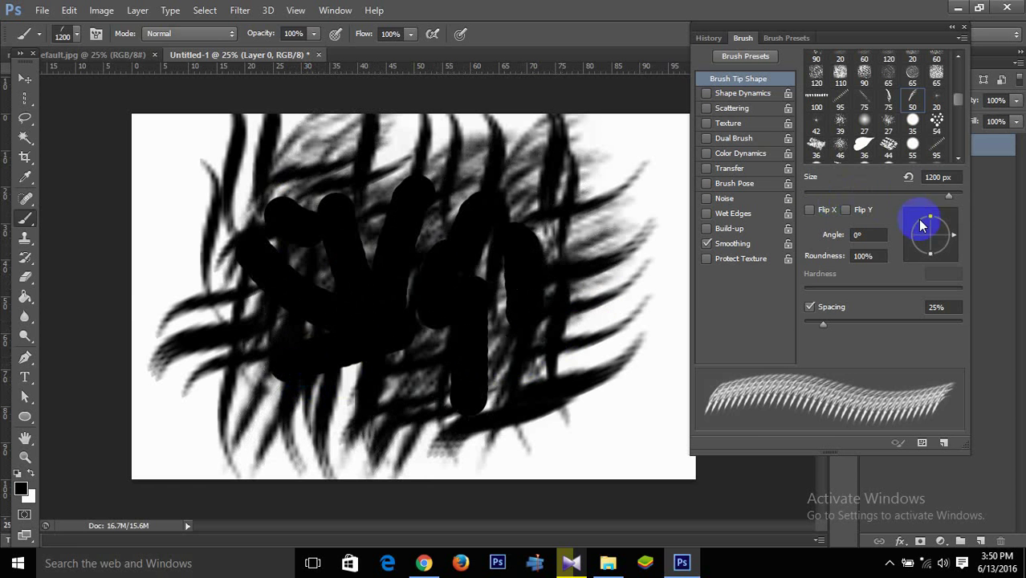
# Step: Rotate the brush tip, including to -92°, and paint more feathery strokes on the right
pyautogui.moveTo(922, 227)
pyautogui.mouseDown()
pyautogui.moveTo(929, 255)
pyautogui.moveTo(959, 245)
pyautogui.moveTo(911, 271)
pyautogui.moveTo(860, 231)
pyautogui.moveTo(699, 257)
pyautogui.mouseUp()
pyautogui.click(511, 330)
pyautogui.click(981, 250)
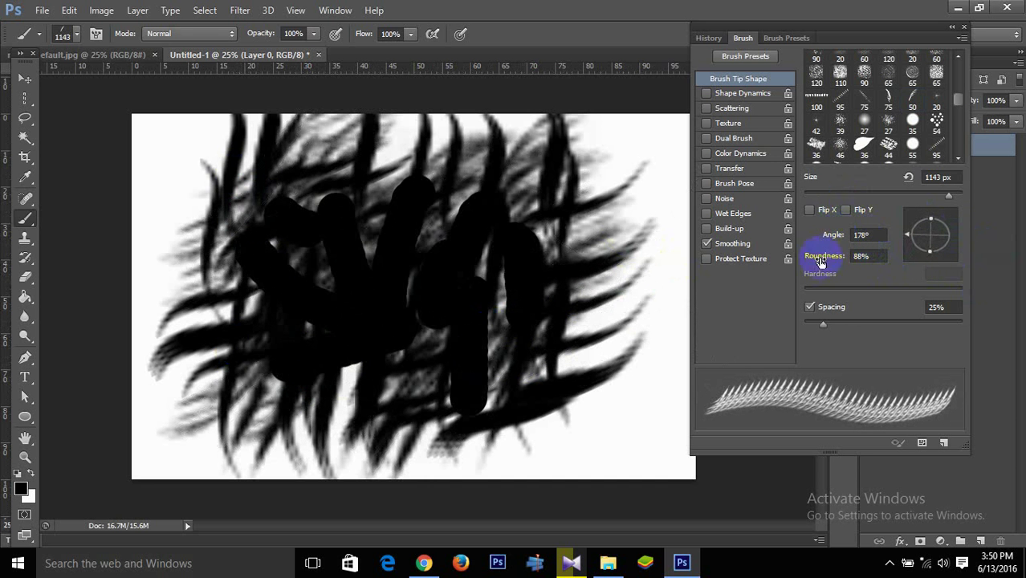
pyautogui.moveTo(912, 239)
pyautogui.mouseDown()
pyautogui.moveTo(924, 231)
pyautogui.moveTo(932, 264)
pyautogui.mouseUp()
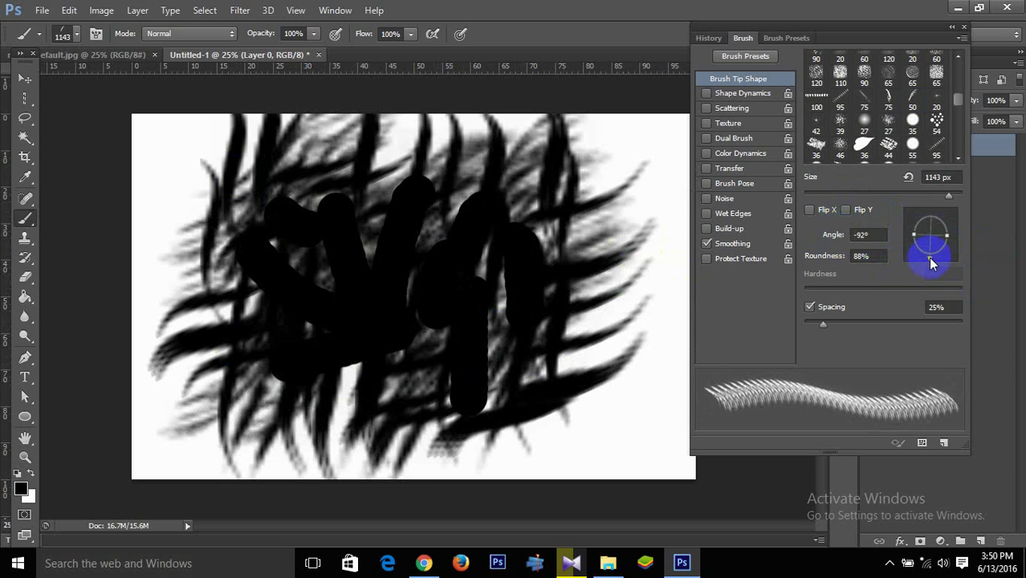
pyautogui.write('-90')
pyautogui.moveTo(634, 241)
pyautogui.mouseDown()
pyautogui.moveTo(607, 263)
pyautogui.moveTo(551, 142)
pyautogui.moveTo(546, 271)
pyautogui.moveTo(528, 341)
pyautogui.moveTo(489, 408)
pyautogui.moveTo(353, 265)
pyautogui.mouseUp()
pyautogui.click(859, 234)
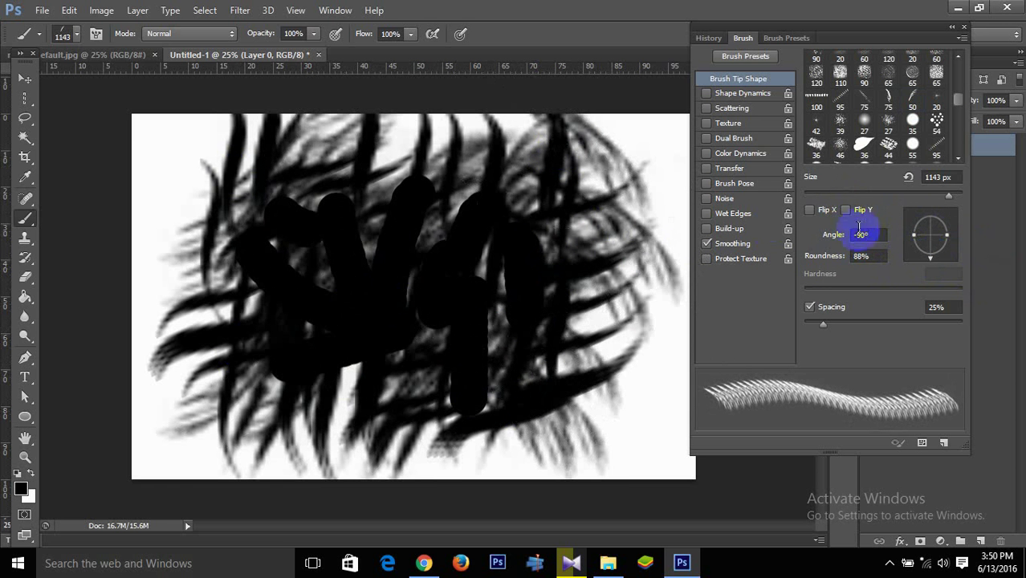
# Step: Paint further dark strokes at 13° and 63° tip angles, then collapse the brush settings
pyautogui.moveTo(925, 238)
pyautogui.mouseDown()
pyautogui.moveTo(935, 275)
pyautogui.moveTo(985, 268)
pyautogui.moveTo(988, 220)
pyautogui.mouseUp()
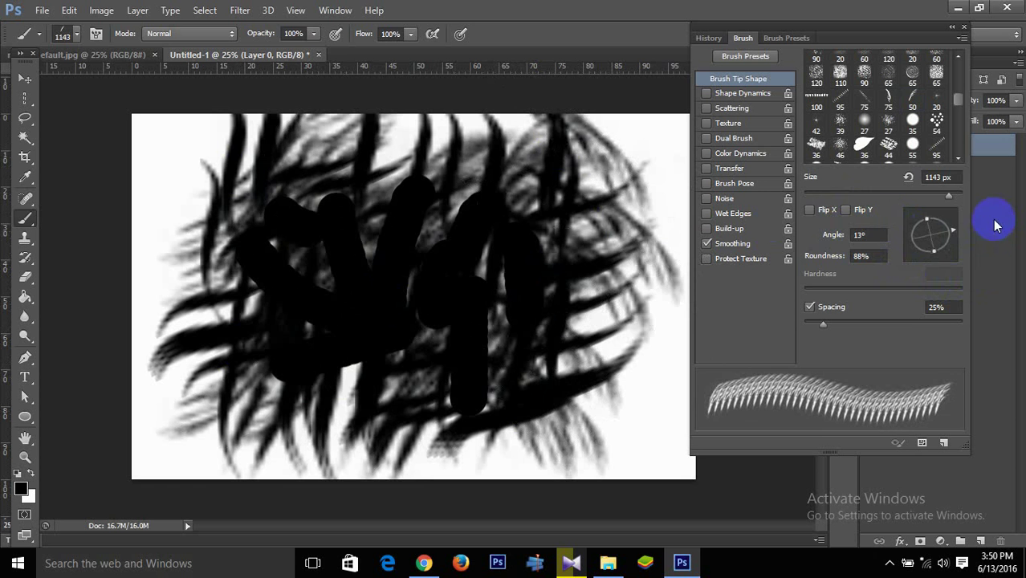
pyautogui.moveTo(466, 219); pyautogui.dragTo(282, 206)
pyautogui.click(861, 255)
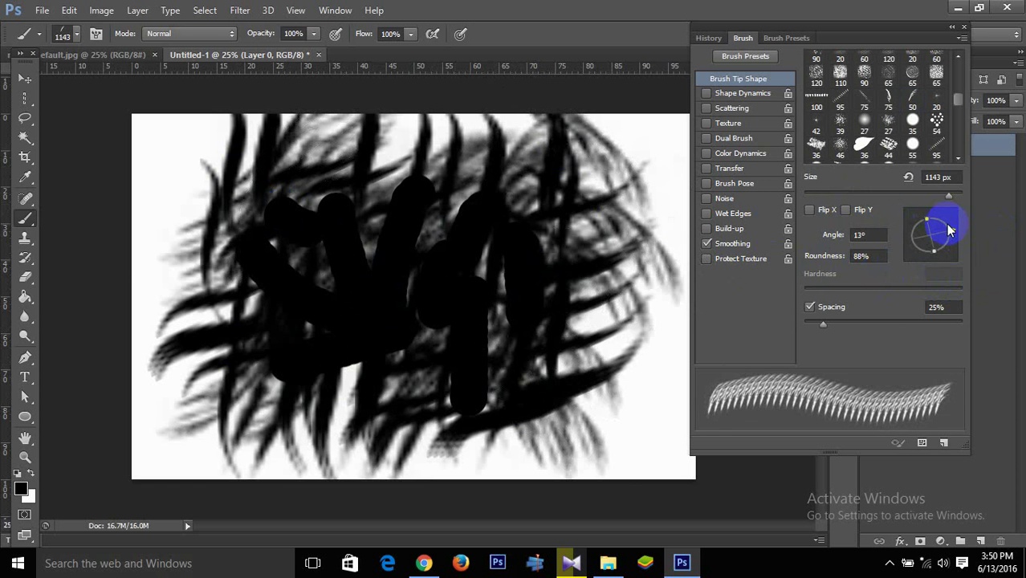
pyautogui.moveTo(950, 231); pyautogui.dragTo(940, 217)
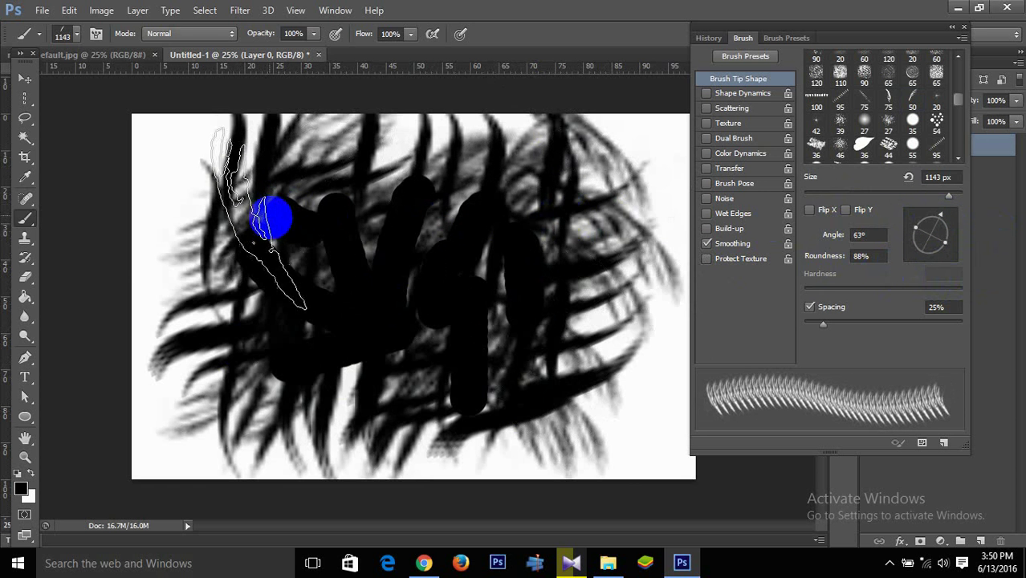
pyautogui.moveTo(271, 217)
pyautogui.mouseDown()
pyautogui.moveTo(229, 217)
pyautogui.moveTo(270, 298)
pyautogui.moveTo(289, 378)
pyautogui.mouseUp()
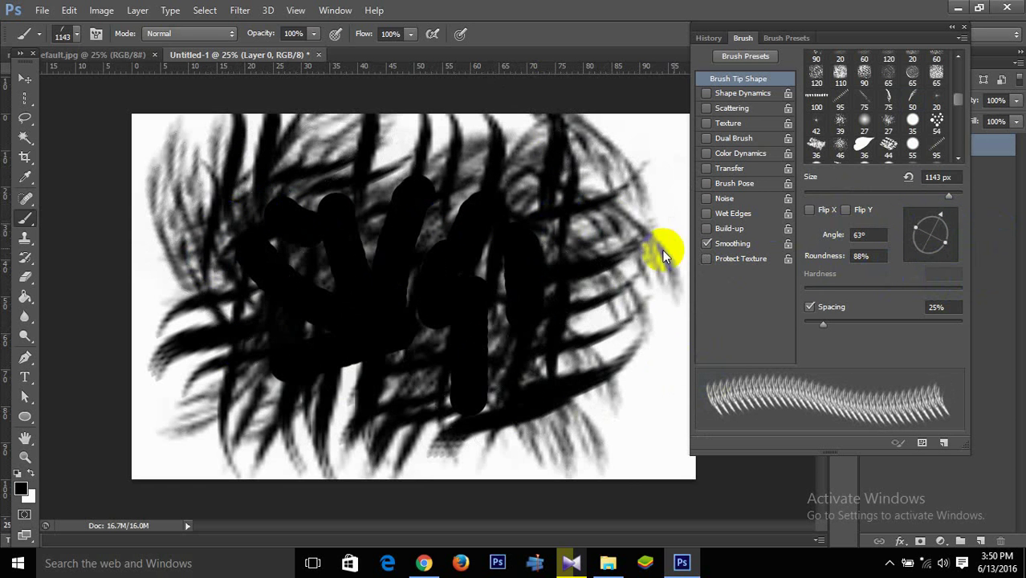
pyautogui.moveTo(435, 367)
pyautogui.mouseDown()
pyautogui.moveTo(362, 431)
pyautogui.moveTo(384, 411)
pyautogui.moveTo(366, 380)
pyautogui.moveTo(355, 266)
pyautogui.moveTo(293, 257)
pyautogui.moveTo(438, 249)
pyautogui.mouseUp()
pyautogui.click(949, 29)
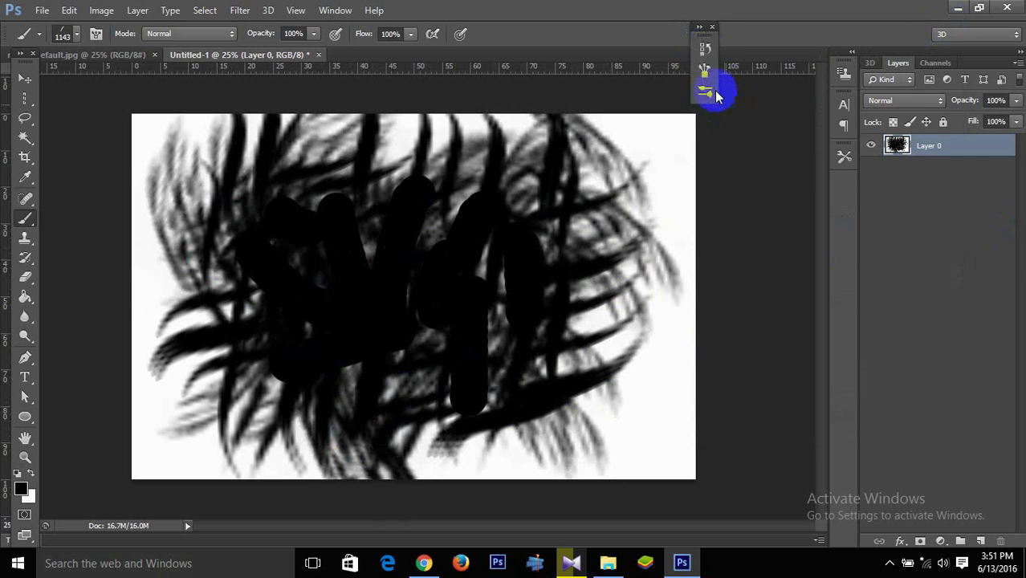
# Step: Choose the Brush Tool's 500 px round preset and switch to the efault.jpg portrait document
pyautogui.click(717, 29)
pyautogui.moveTo(25, 219); pyautogui.dragTo(70, 222)
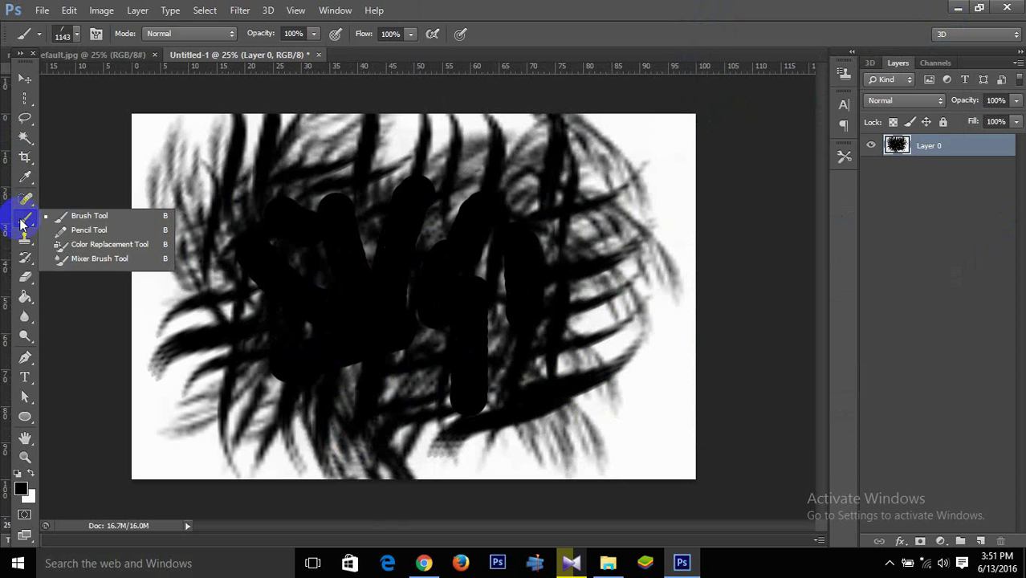
pyautogui.click(77, 34)
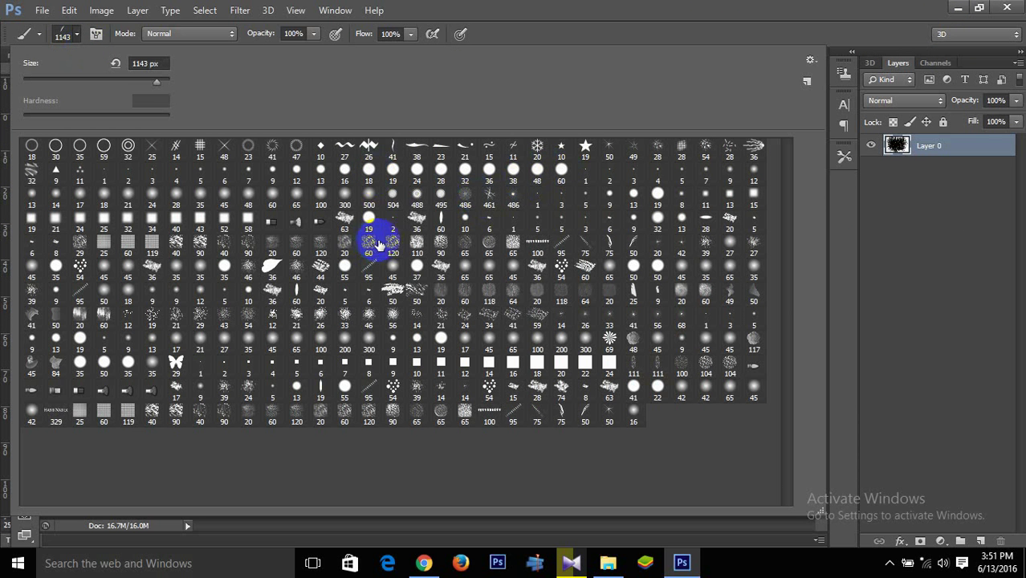
pyautogui.doubleClick(367, 197)
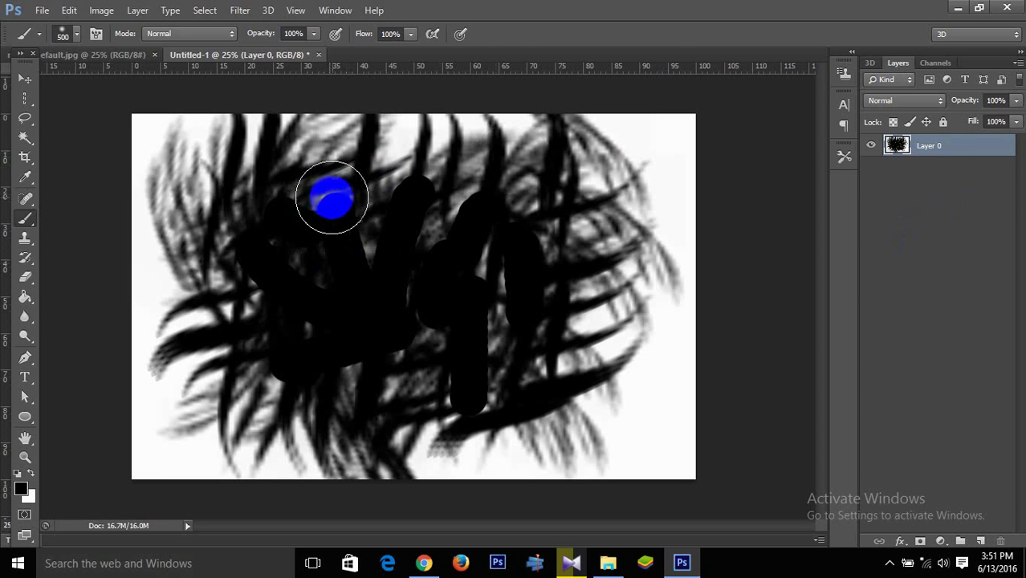
pyautogui.click(204, 66)
pyautogui.click(149, 56)
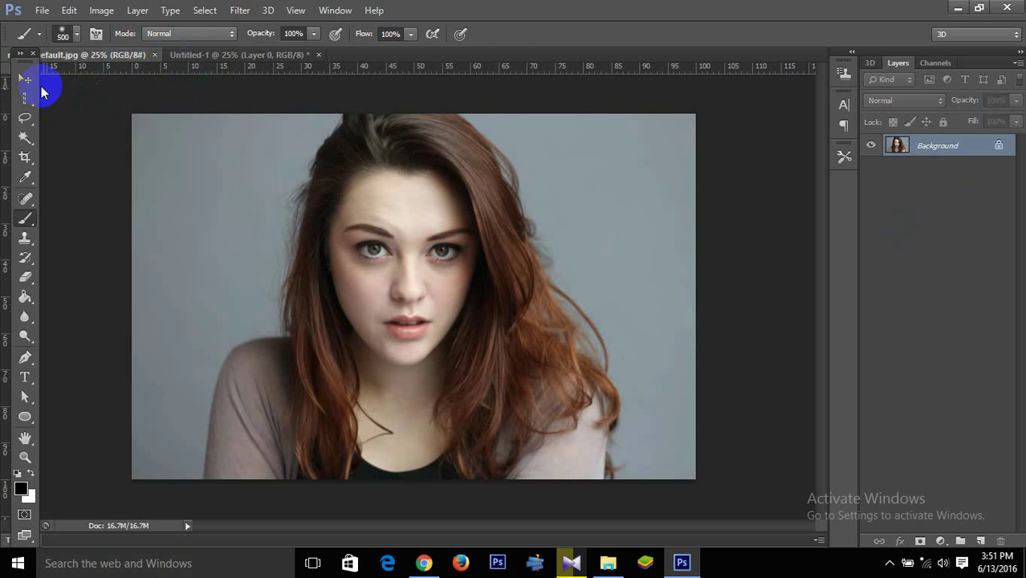
# Step: Copy the portrait into Untitled-1 as Layer 1 and move it below Layer 0
pyautogui.click(25, 78)
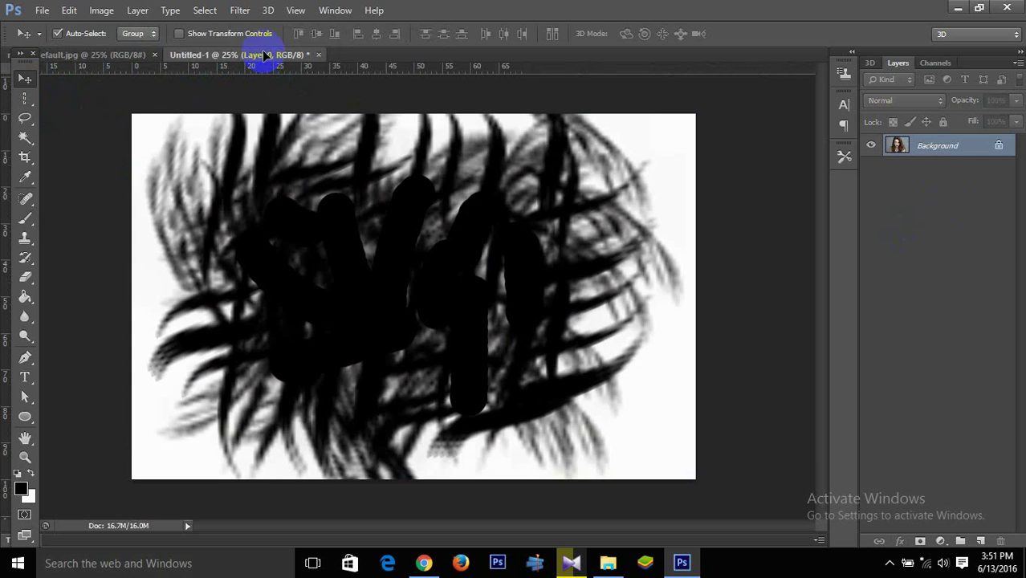
pyautogui.moveTo(322, 153)
pyautogui.mouseDown()
pyautogui.moveTo(399, 265)
pyautogui.moveTo(406, 301)
pyautogui.mouseUp()
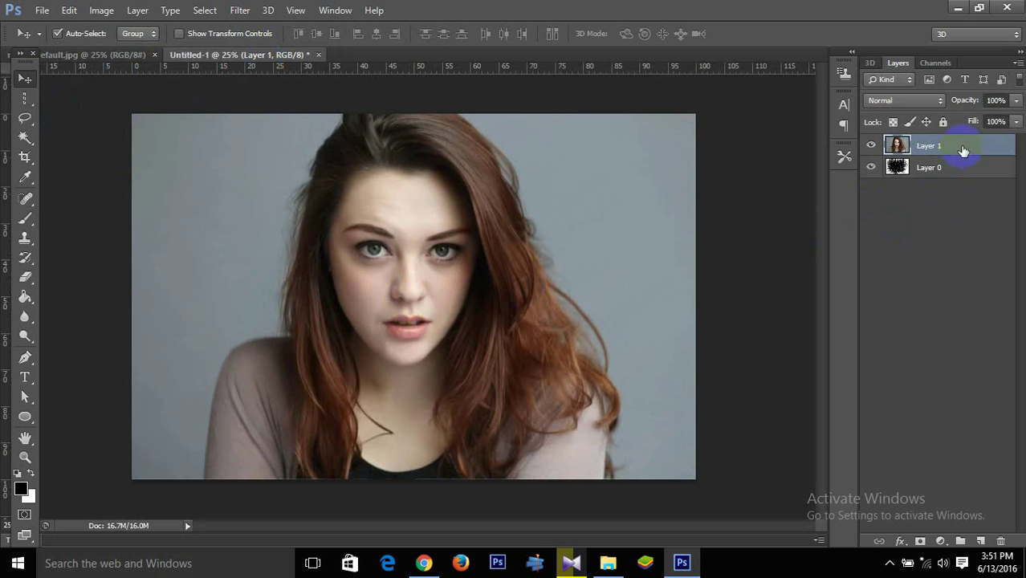
pyautogui.moveTo(963, 151); pyautogui.dragTo(960, 191)
# Step: Add a white-filled Layer 2 on top, hide it, and reselect Layer 0
pyautogui.click(931, 147)
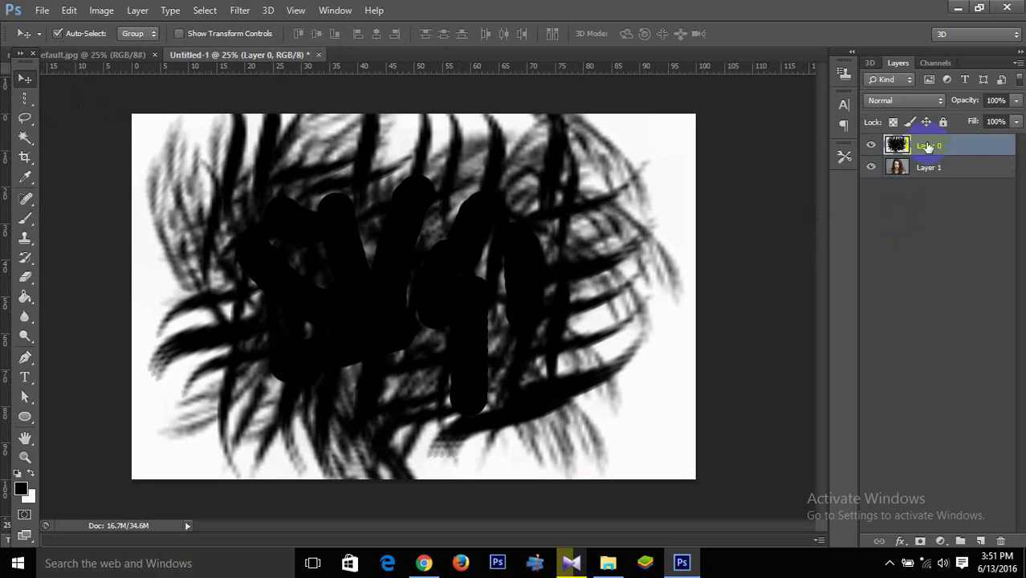
pyautogui.click(980, 542)
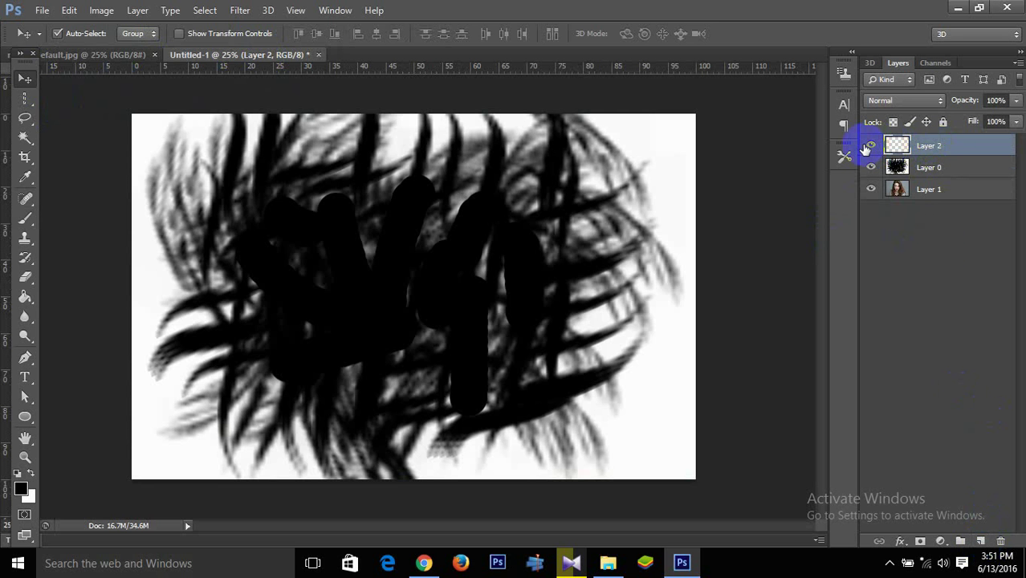
pyautogui.hotkey('ctrl', 'BackSpace')
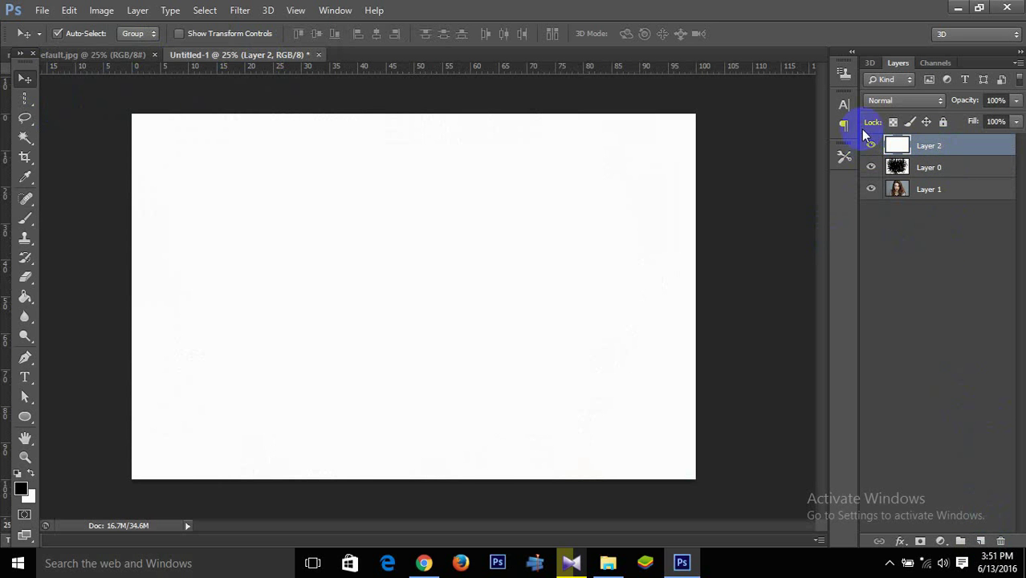
pyautogui.click(872, 145)
pyautogui.click(899, 168)
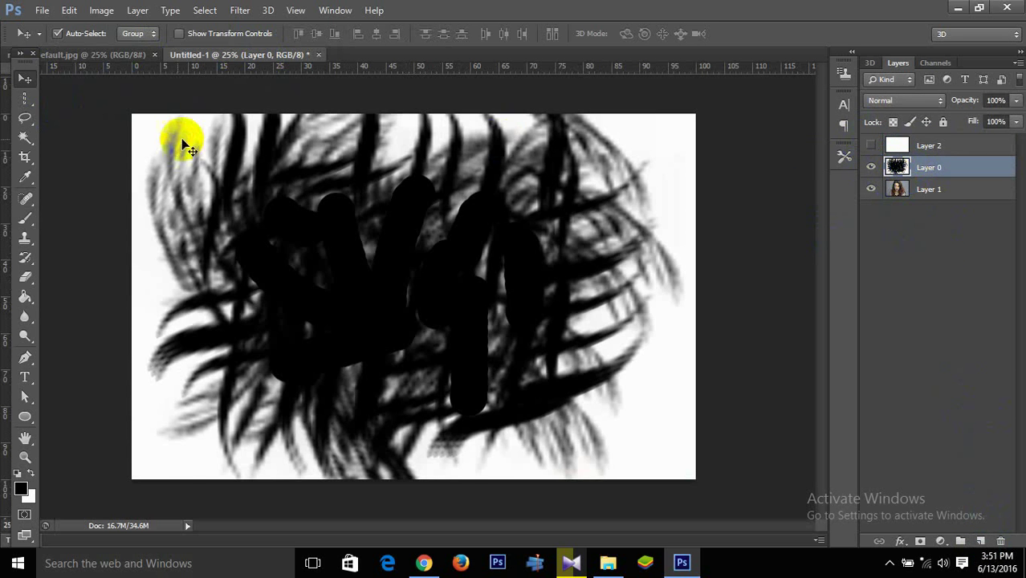
# Step: Select the strokes with Color Range, show Layer 2, hide Layer 0, and mask Layer 2
pyautogui.click(205, 11)
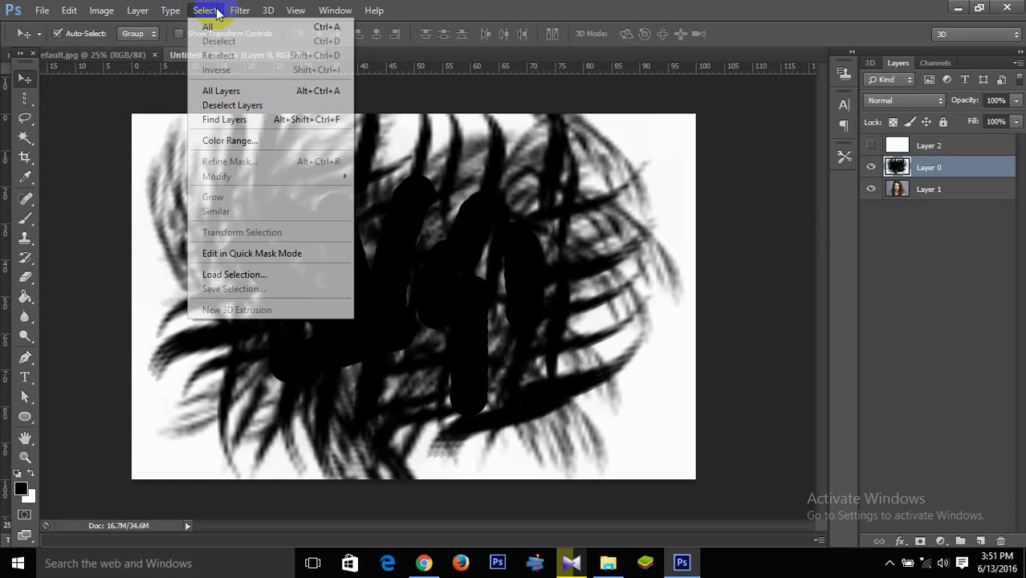
pyautogui.click(236, 139)
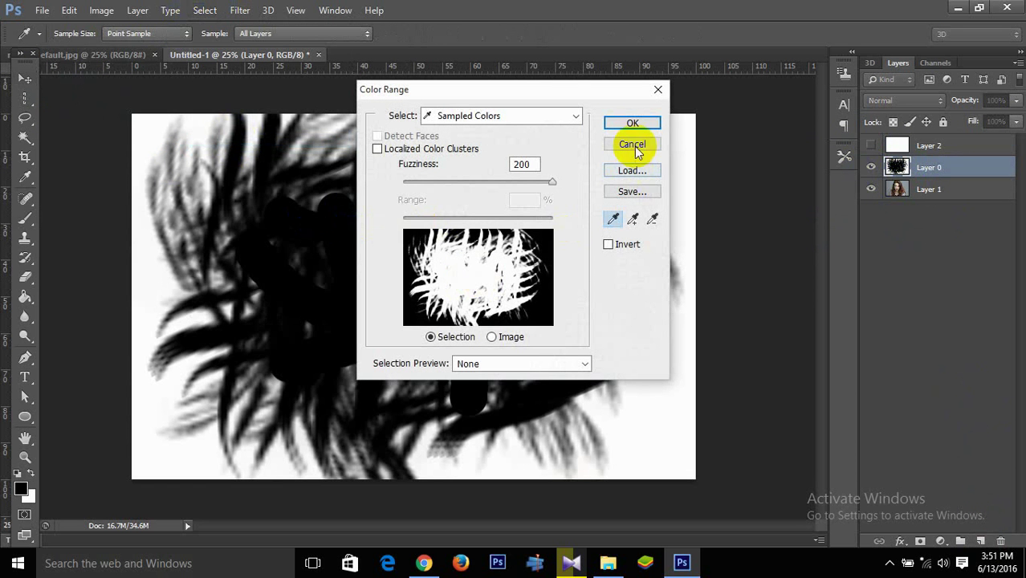
pyautogui.click(633, 123)
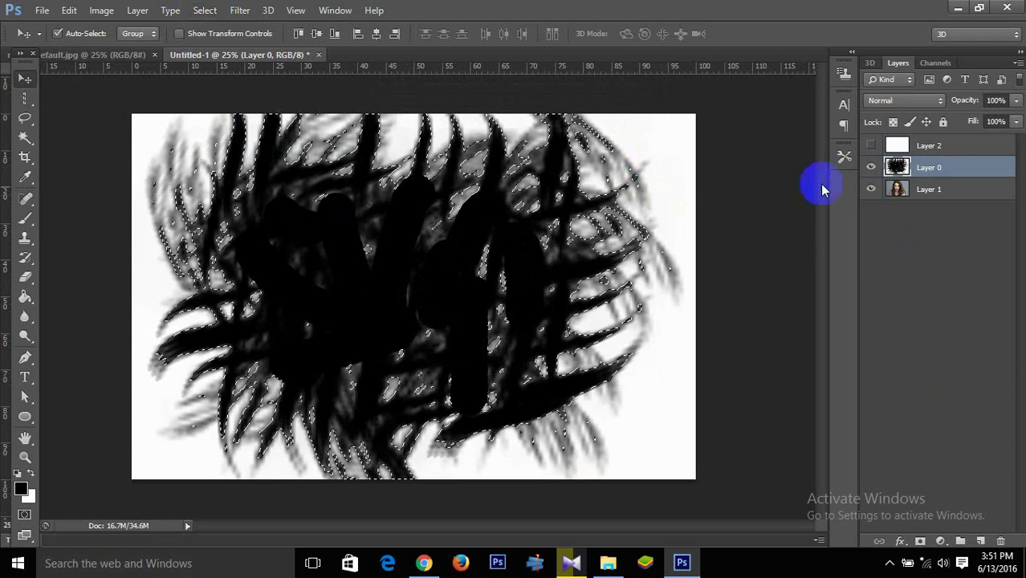
pyautogui.click(872, 145)
pyautogui.click(873, 167)
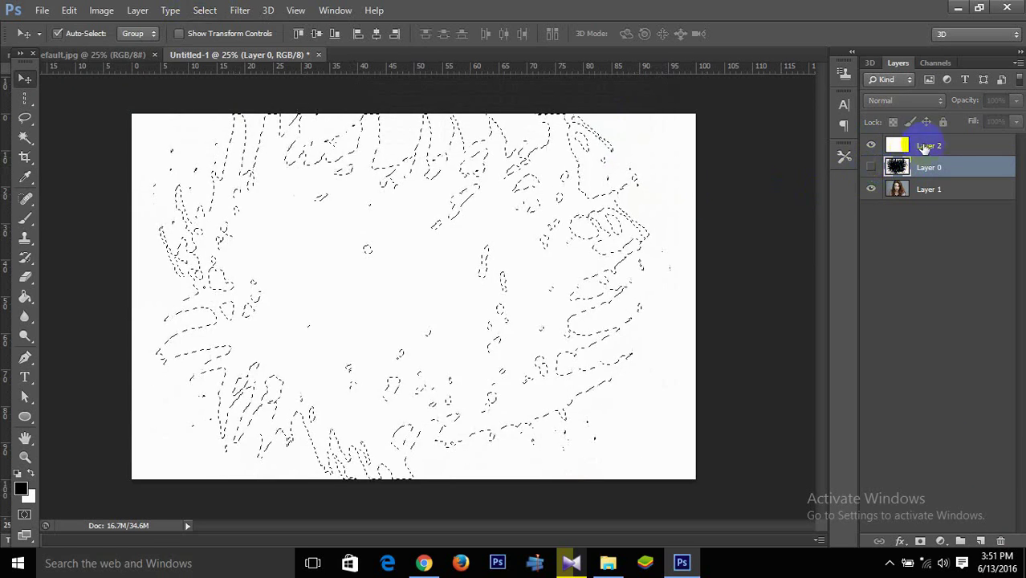
pyautogui.click(926, 146)
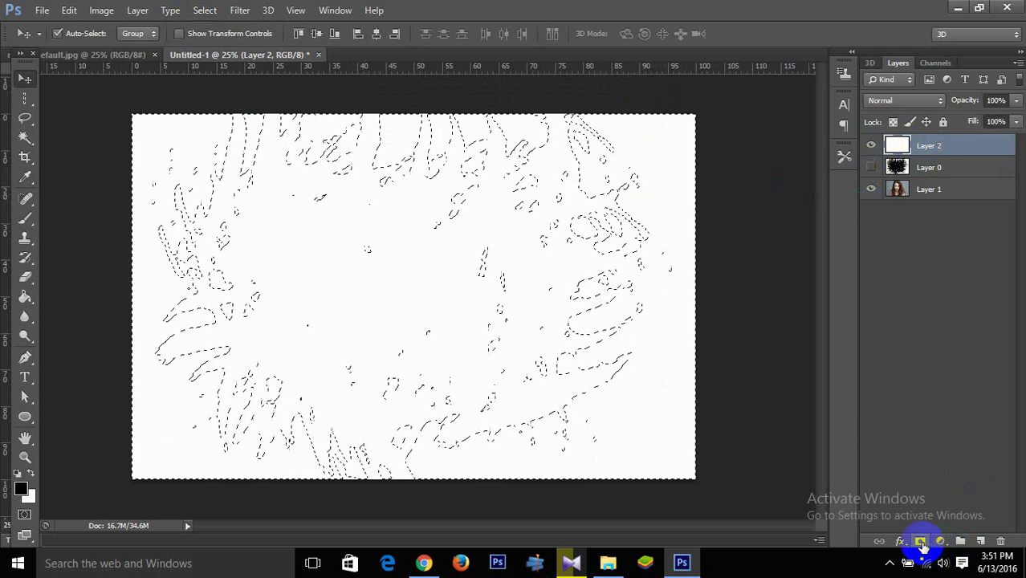
pyautogui.click(921, 541)
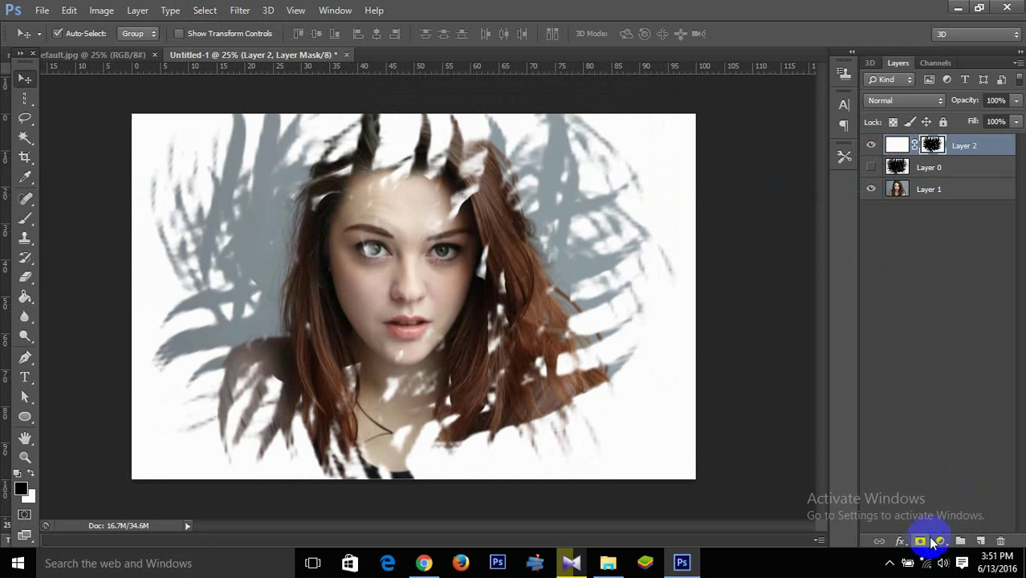
# Step: Free-transform portrait Layer 1 to about 127.77%, then target Layer 2's mask
pyautogui.click(929, 190)
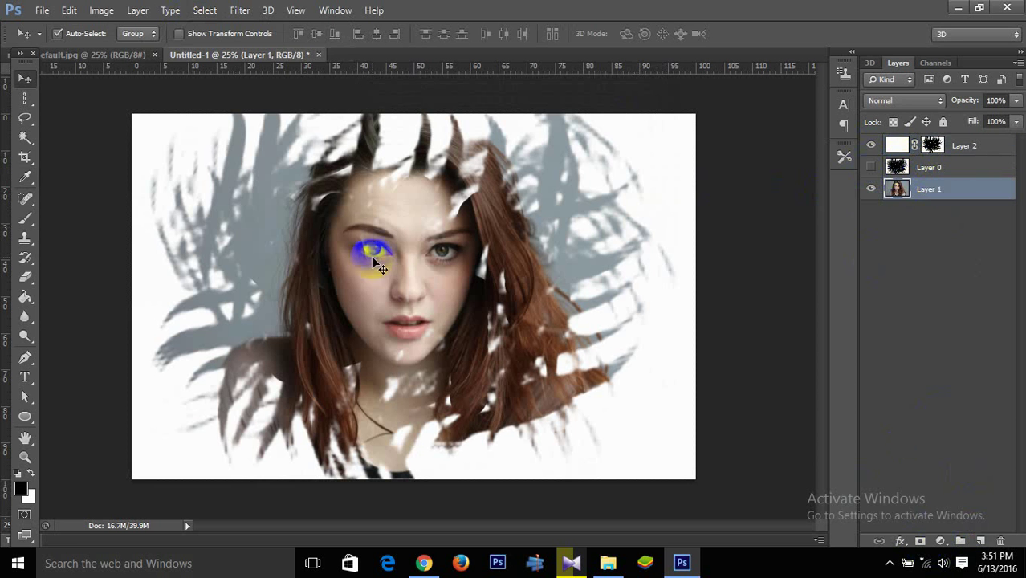
pyautogui.hotkey('ctrl', 't')
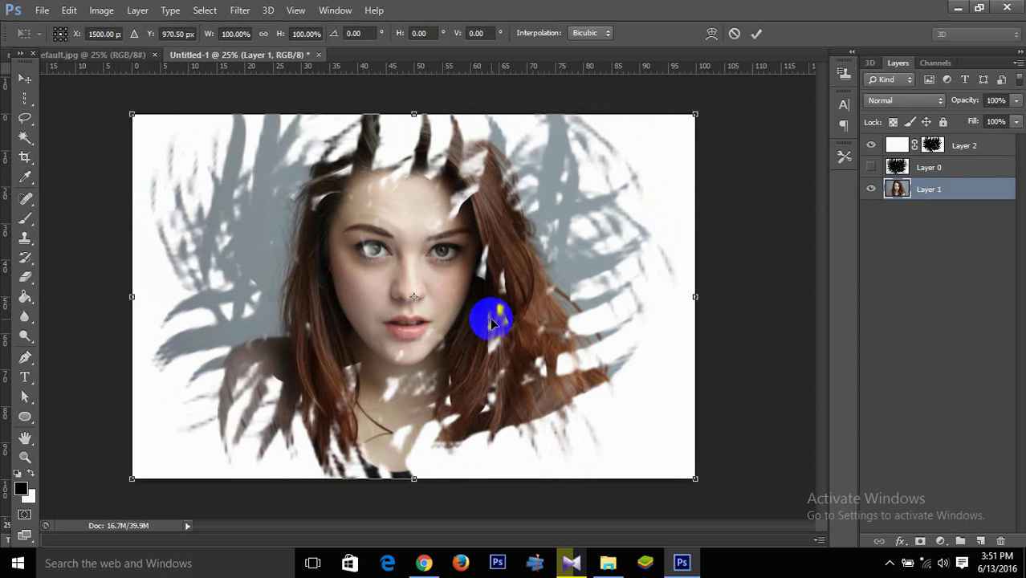
pyautogui.moveTo(694, 479); pyautogui.dragTo(760, 546)
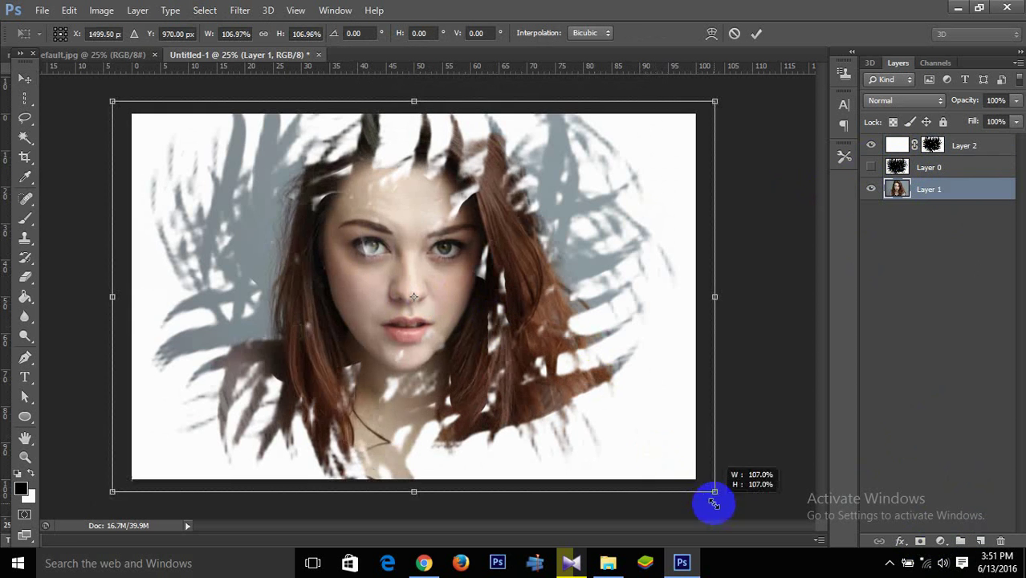
pyautogui.moveTo(586, 378); pyautogui.dragTo(577, 394)
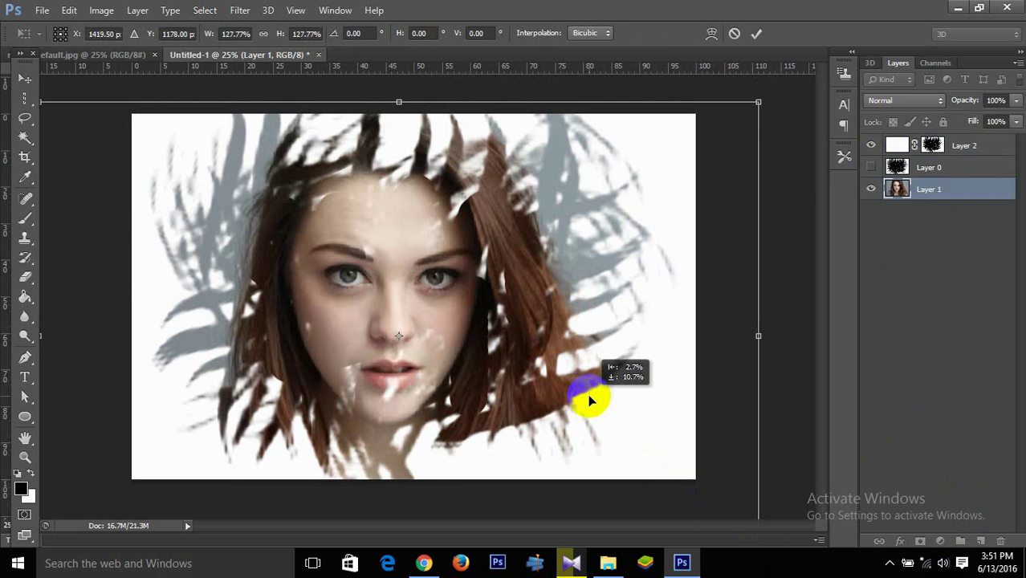
pyautogui.press('Return')
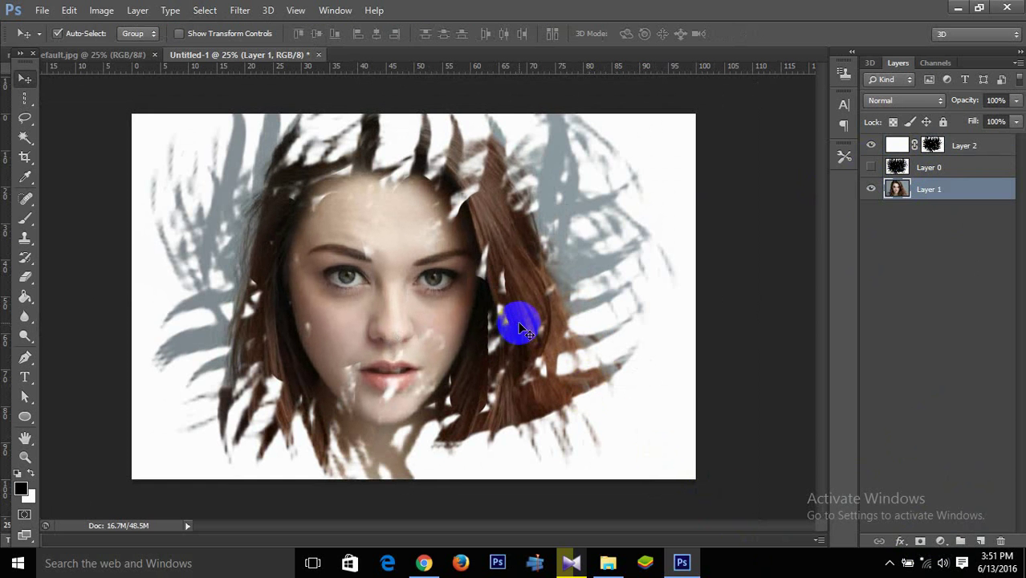
pyautogui.moveTo(898, 166); pyautogui.dragTo(934, 207)
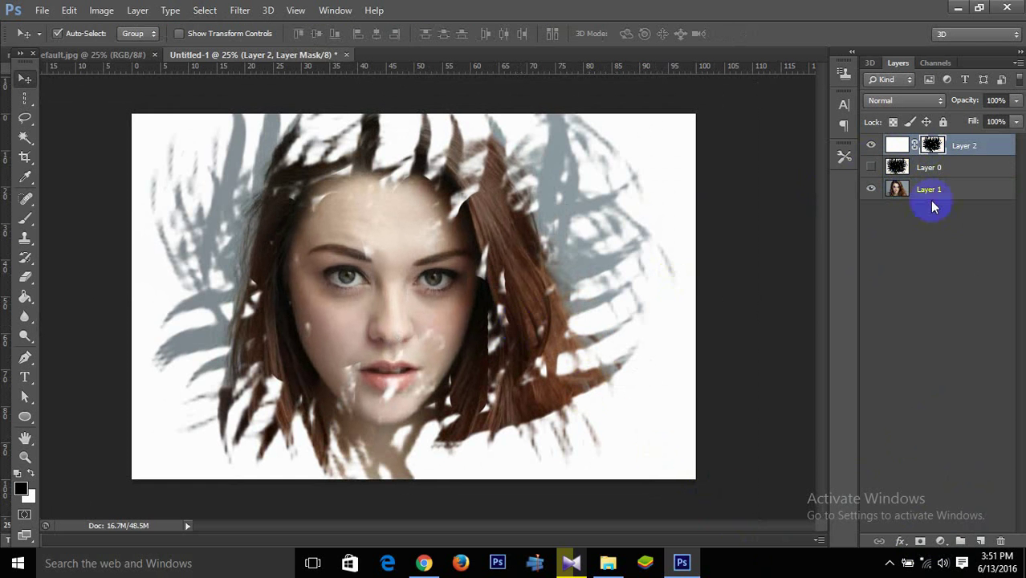
# Step: Add a new Layer 3 and set the Brush tool's foreground colour to pure red
pyautogui.click(980, 542)
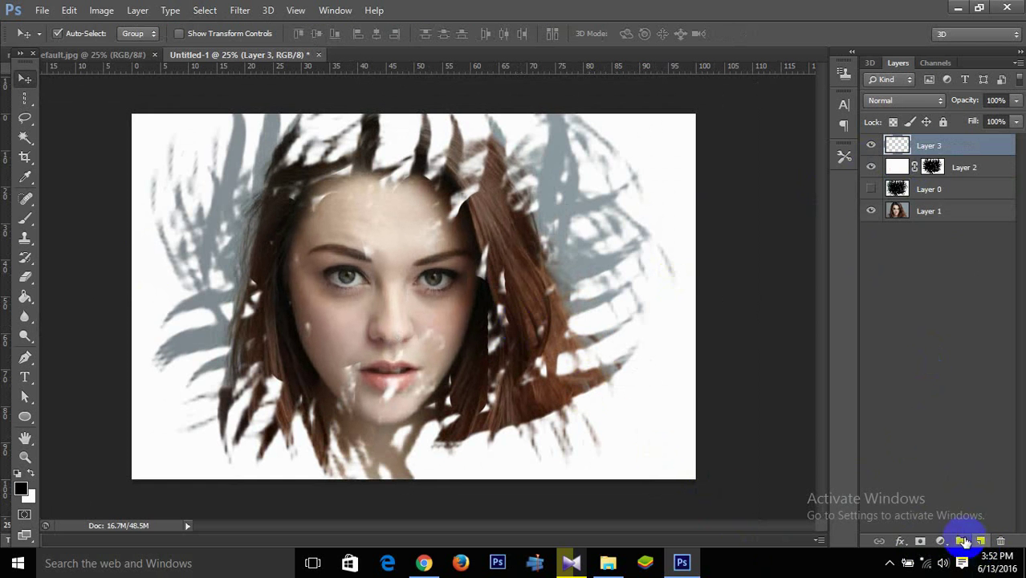
pyautogui.rightClick(24, 229)
pyautogui.click(133, 215)
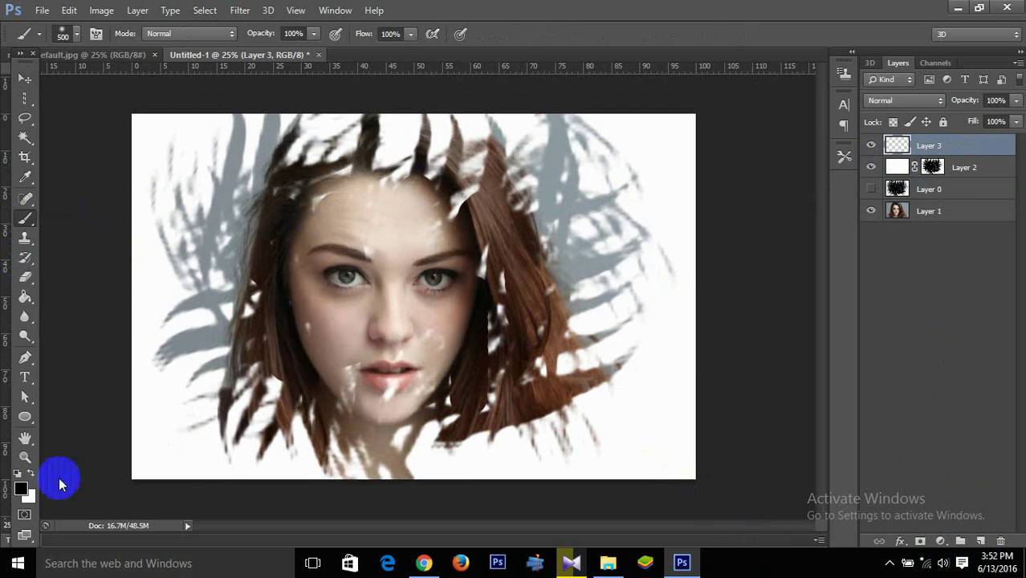
pyautogui.click(21, 489)
pyautogui.moveTo(589, 293); pyautogui.dragTo(791, 133)
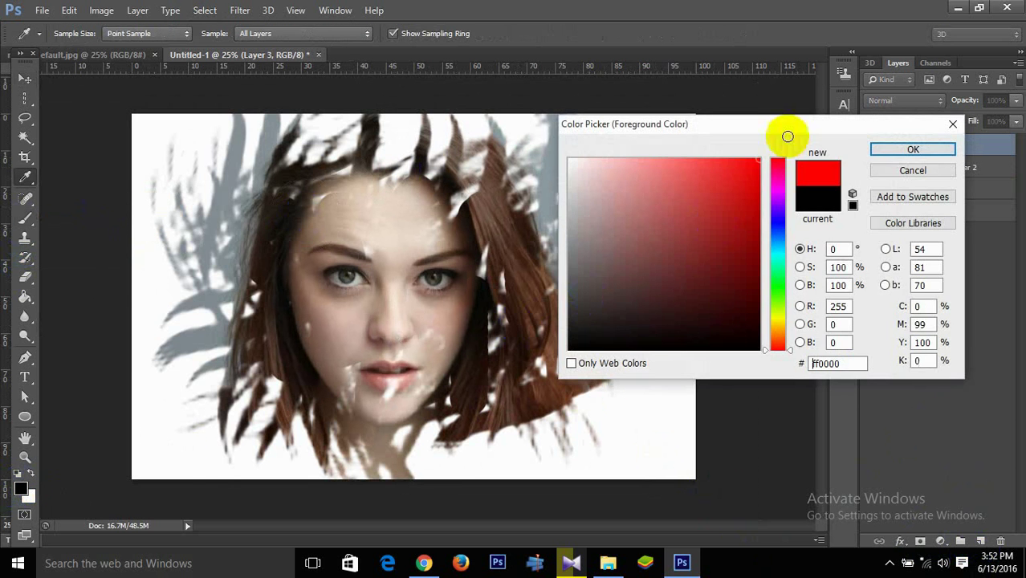
pyautogui.click(912, 144)
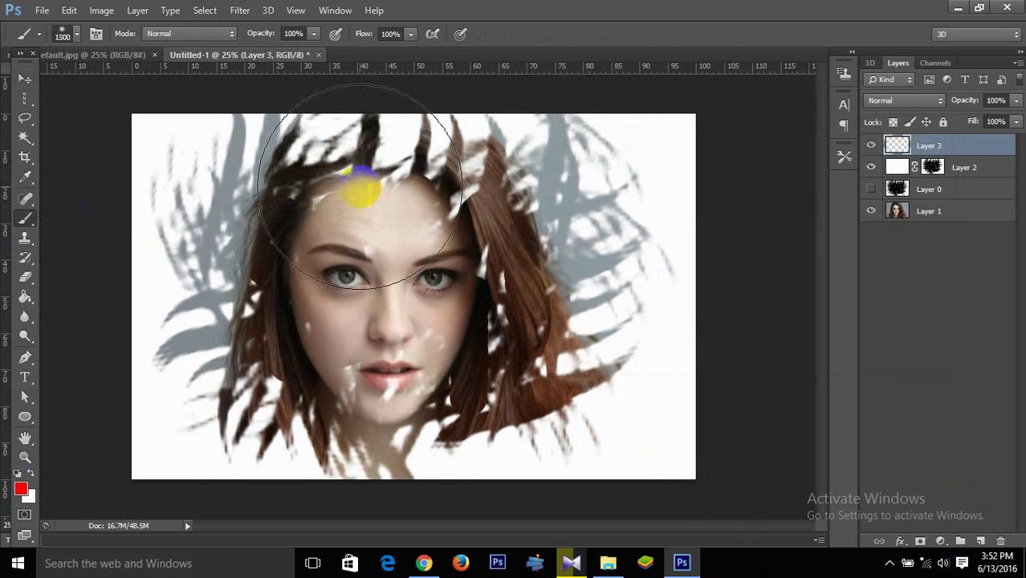
# Step: Paint a 1900 px, 49% opacity red glow over the upper-left and set Screen blend mode
pyautogui.press(']')
pyautogui.press(']')
pyautogui.press(']')
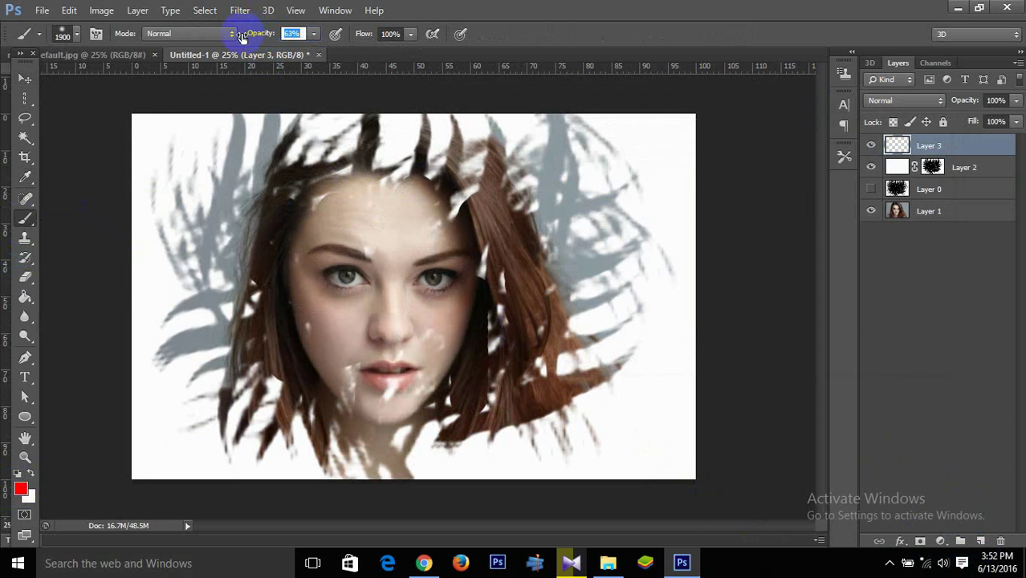
pyautogui.write('49')
pyautogui.moveTo(287, 184)
pyautogui.mouseDown()
pyautogui.moveTo(229, 193)
pyautogui.moveTo(92, 298)
pyautogui.moveTo(137, 321)
pyautogui.moveTo(377, 135)
pyautogui.moveTo(252, 298)
pyautogui.moveTo(258, 199)
pyautogui.moveTo(225, 213)
pyautogui.mouseUp()
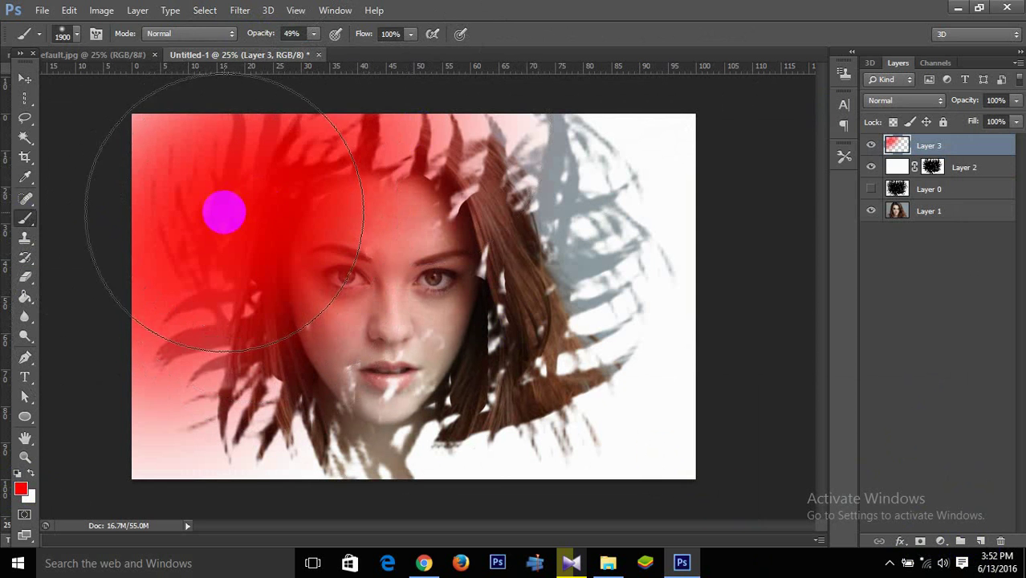
pyautogui.moveTo(452, 84)
pyautogui.mouseDown()
pyautogui.moveTo(412, 151)
pyautogui.moveTo(422, 88)
pyautogui.mouseUp()
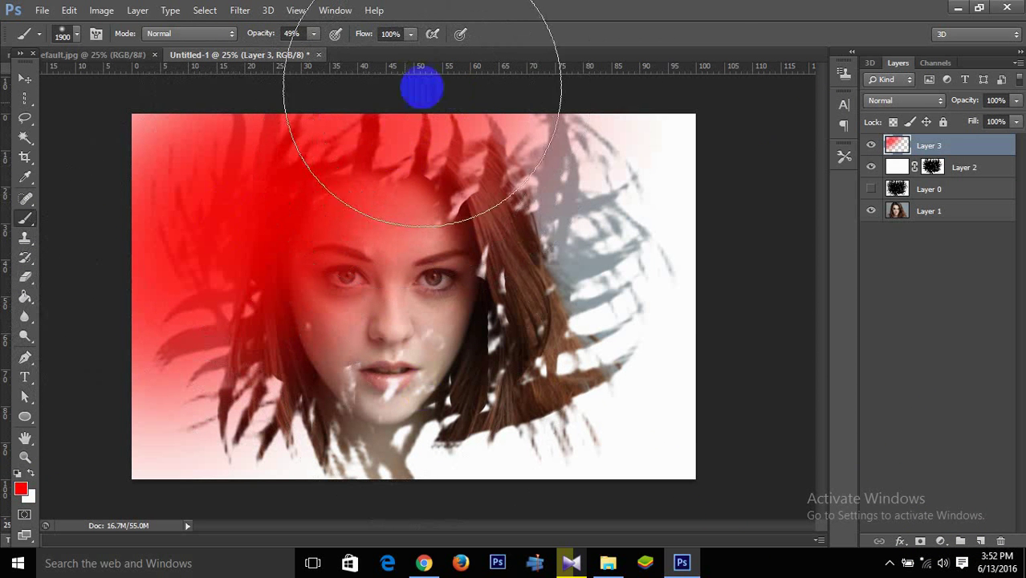
pyautogui.click(932, 164)
pyautogui.click(933, 102)
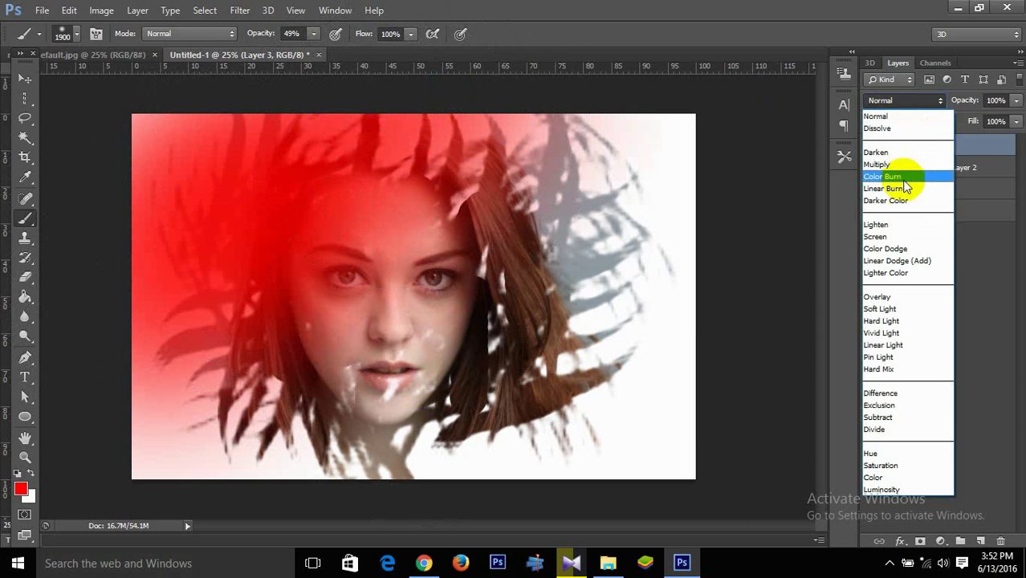
pyautogui.click(891, 230)
pyautogui.click(17, 486)
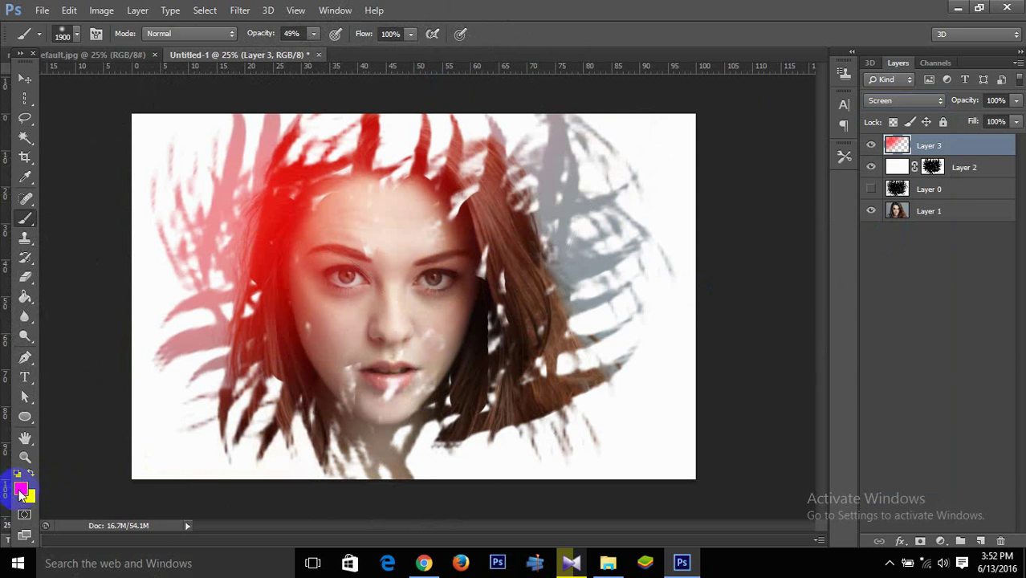
# Step: Set the foreground colour to cyan and brush it over the right-side hair
pyautogui.click(780, 255)
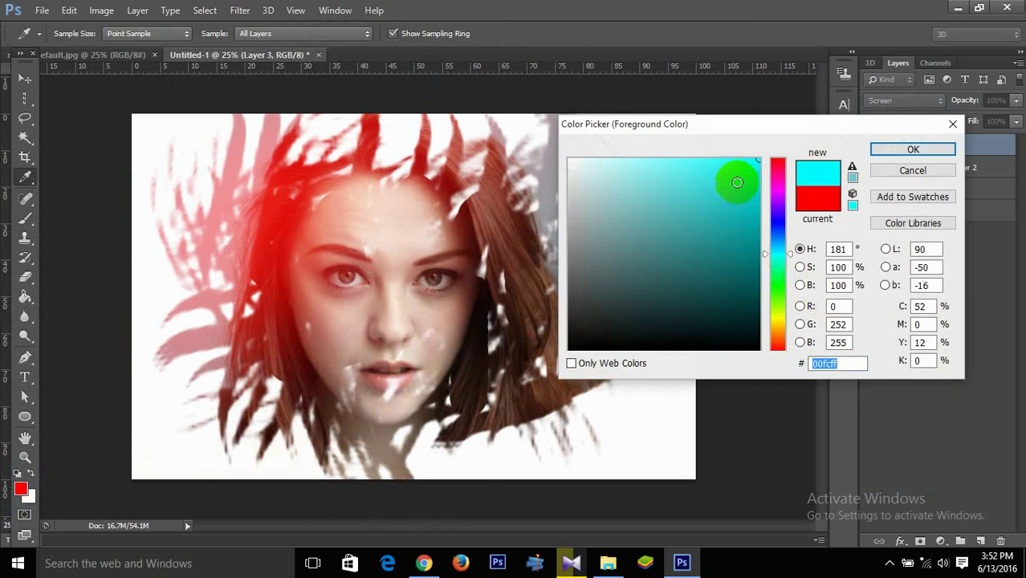
pyautogui.click(913, 150)
pyautogui.press('p')
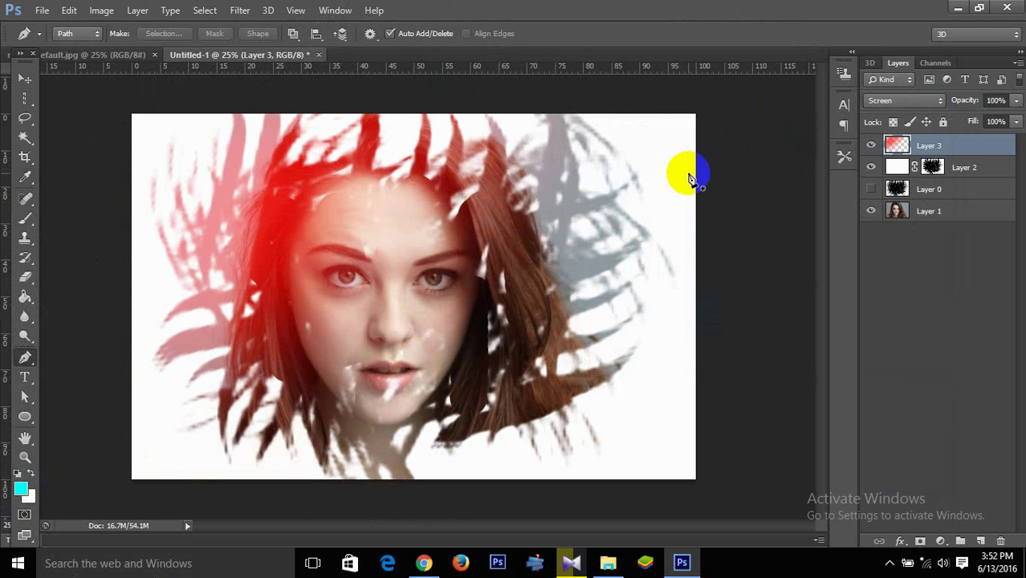
pyautogui.click(25, 216)
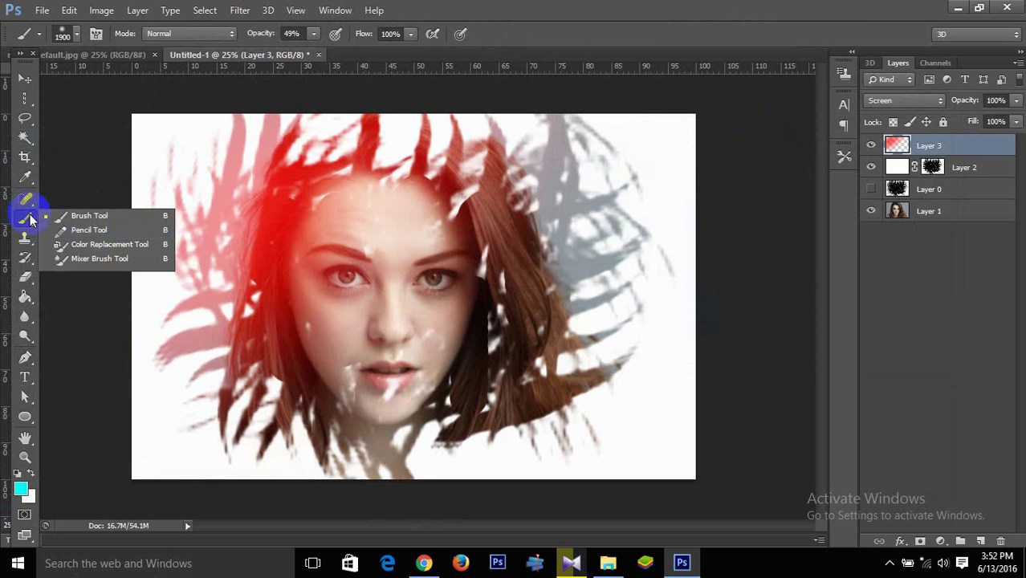
pyautogui.moveTo(490, 274)
pyautogui.mouseDown()
pyautogui.moveTo(631, 298)
pyautogui.moveTo(608, 195)
pyautogui.moveTo(577, 358)
pyautogui.moveTo(458, 452)
pyautogui.moveTo(648, 454)
pyautogui.moveTo(672, 419)
pyautogui.moveTo(571, 368)
pyautogui.mouseUp()
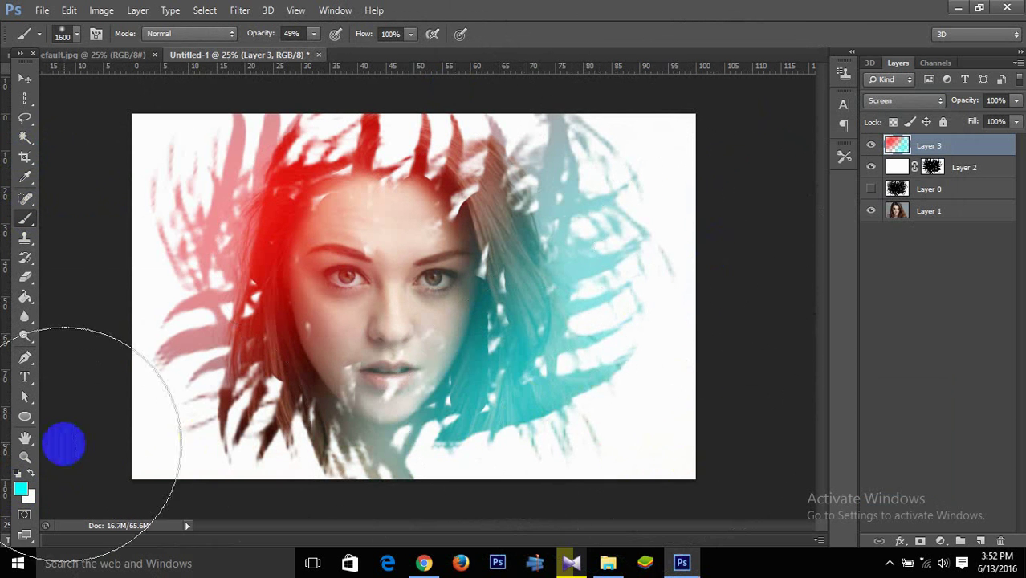
# Step: Switch the colour to magenta and brush the lower-left and upper-middle hair
pyautogui.click(23, 490)
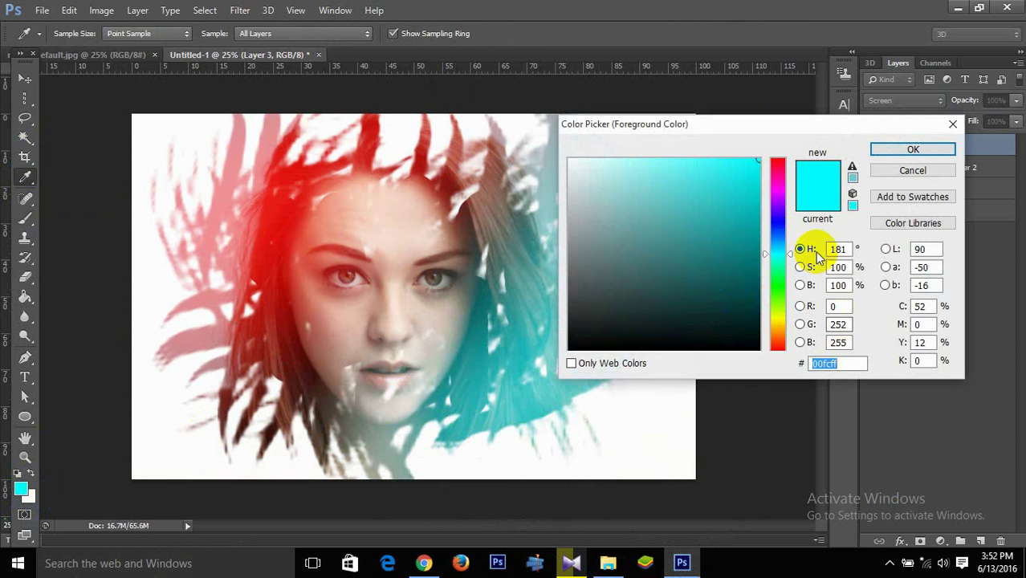
pyautogui.click(778, 236)
pyautogui.moveTo(781, 205); pyautogui.dragTo(767, 183)
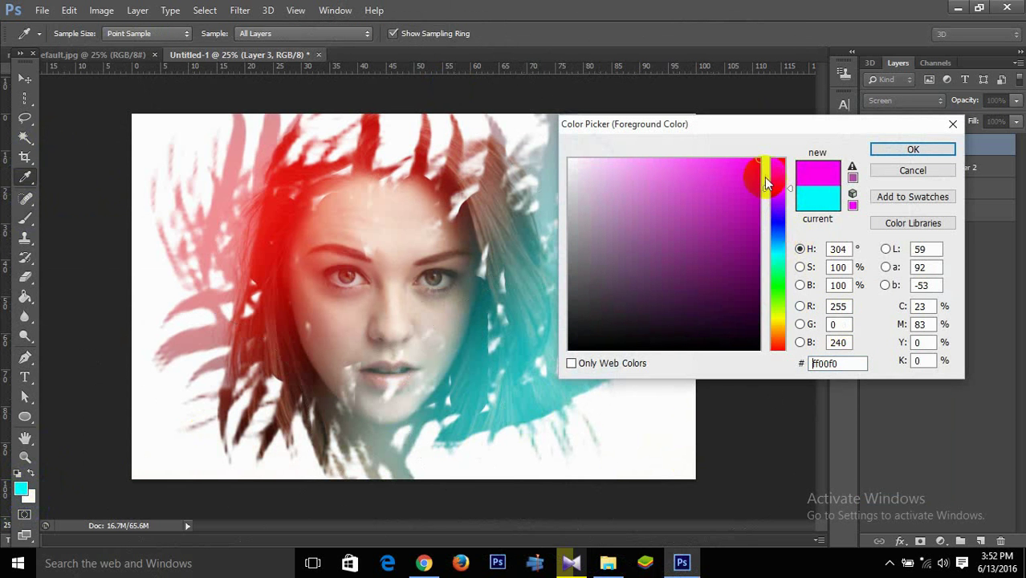
pyautogui.click(938, 151)
pyautogui.press('b')
pyautogui.moveTo(241, 424)
pyautogui.mouseDown()
pyautogui.moveTo(321, 433)
pyautogui.moveTo(435, 412)
pyautogui.mouseUp()
pyautogui.moveTo(530, 155); pyautogui.dragTo(483, 138)
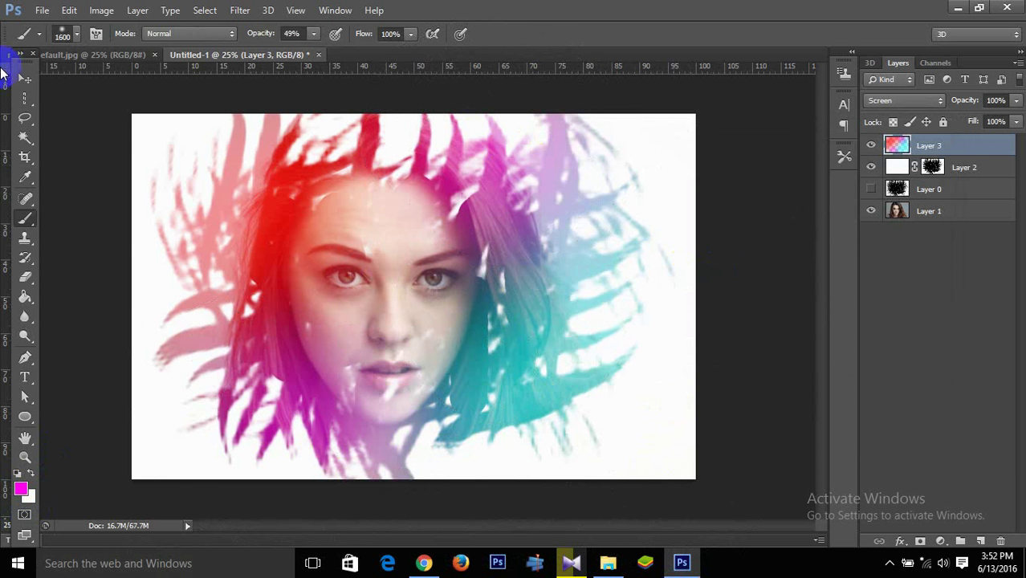
# Step: Begin Save As to the Desktop with JPEG as the file format
pyautogui.click(24, 76)
pyautogui.click(41, 10)
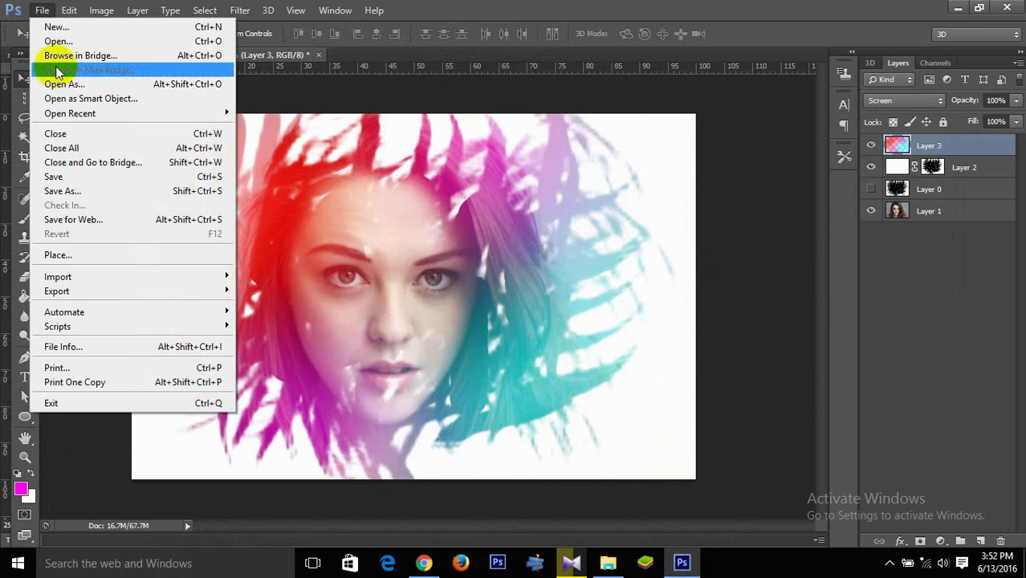
pyautogui.click(48, 191)
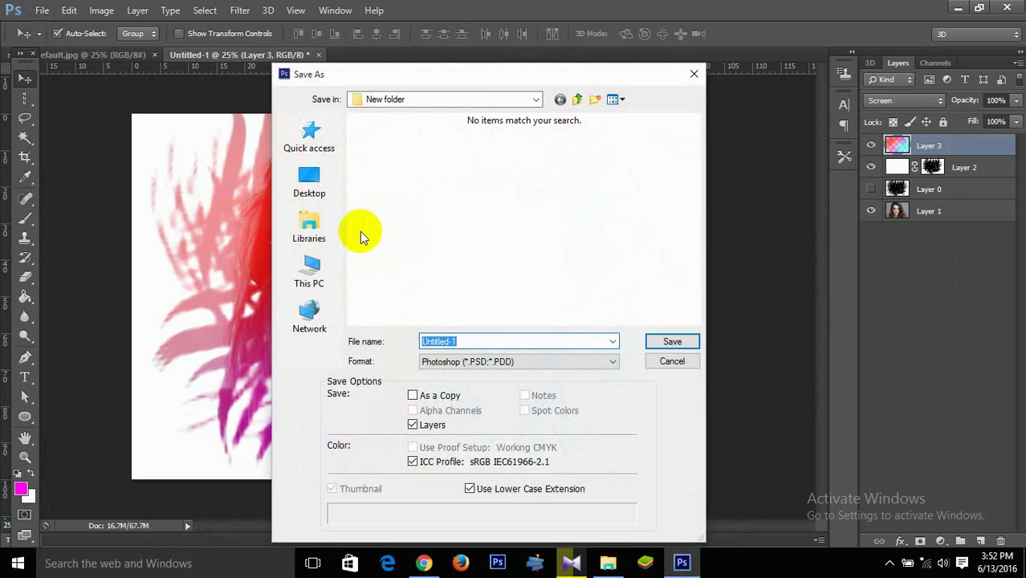
pyautogui.click(317, 183)
pyautogui.click(487, 362)
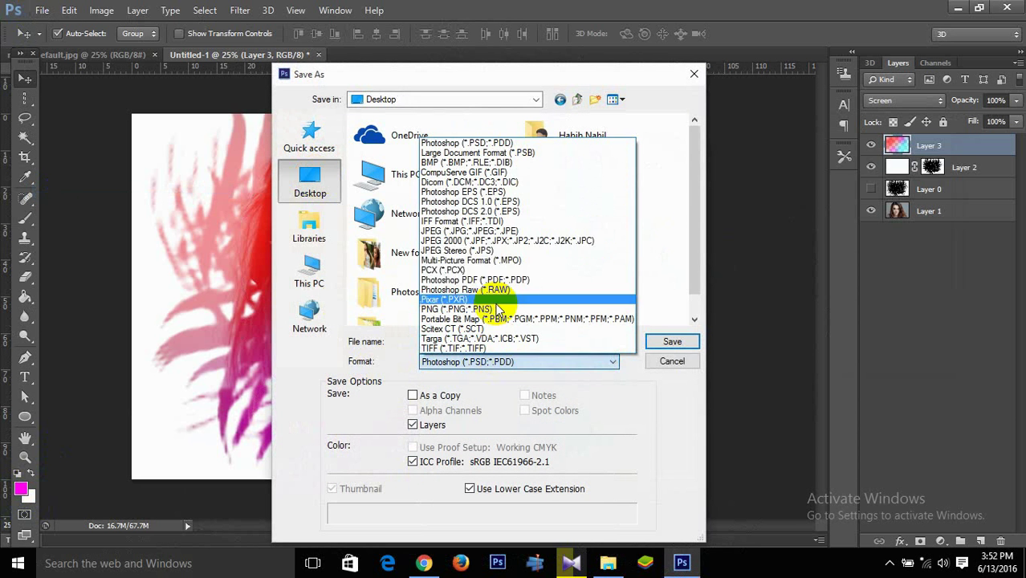
pyautogui.click(492, 235)
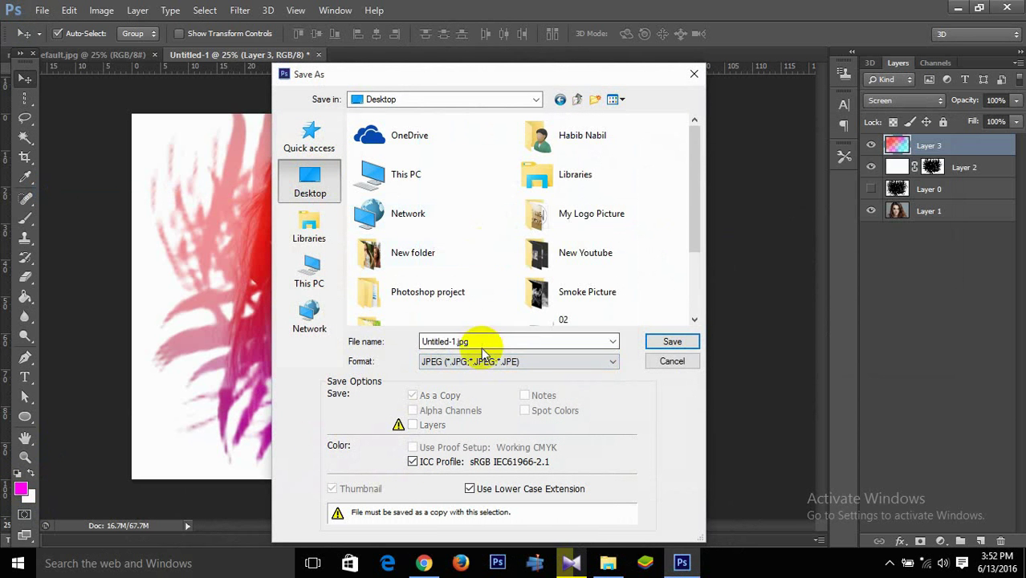
# Step: Save the image as ed-1.jpg with default JPEG options, then open it in Picasa Photo Viewer
pyautogui.moveTo(481, 341); pyautogui.dragTo(441, 342)
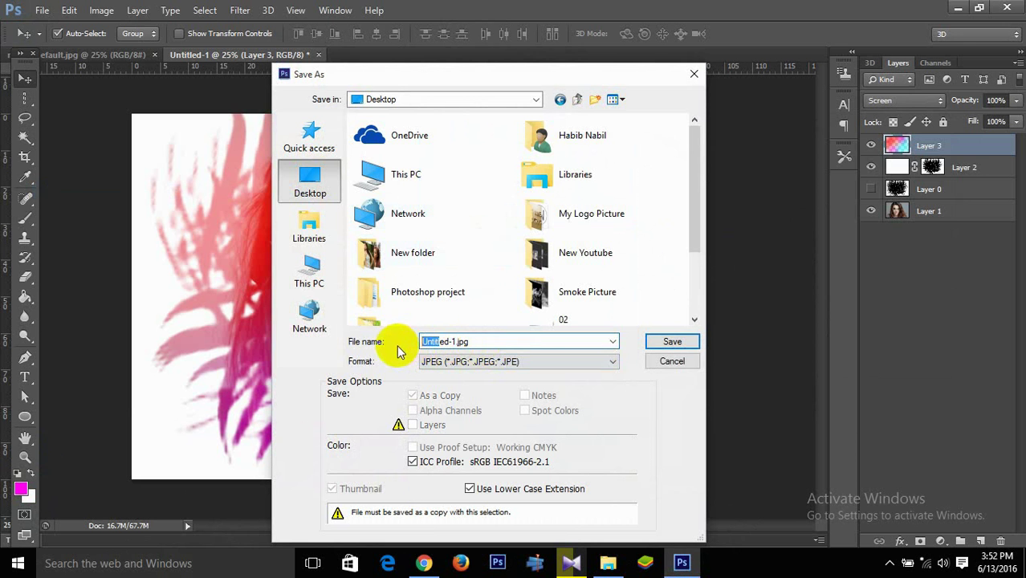
pyautogui.write('test')
pyautogui.click(667, 342)
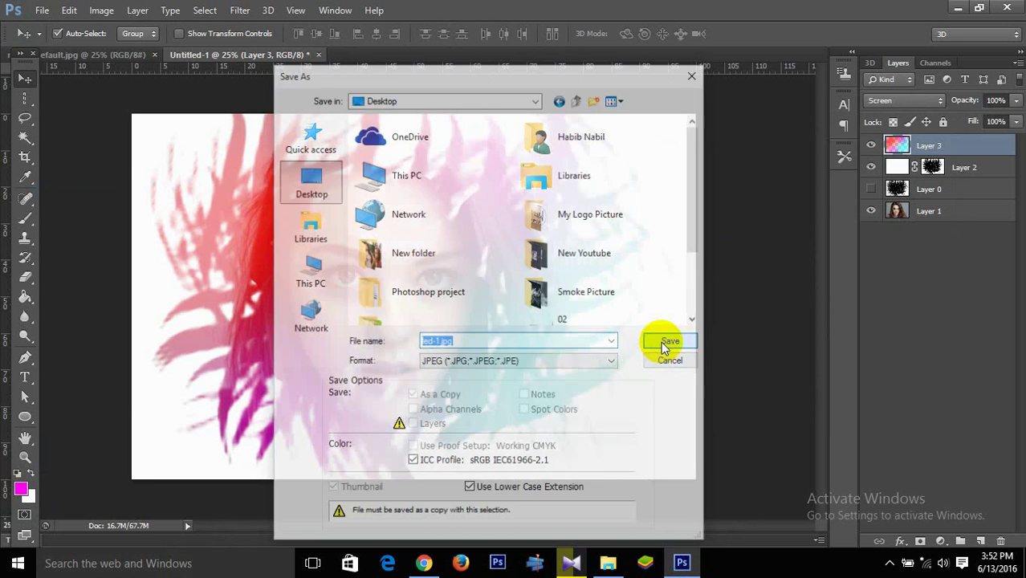
pyautogui.click(602, 140)
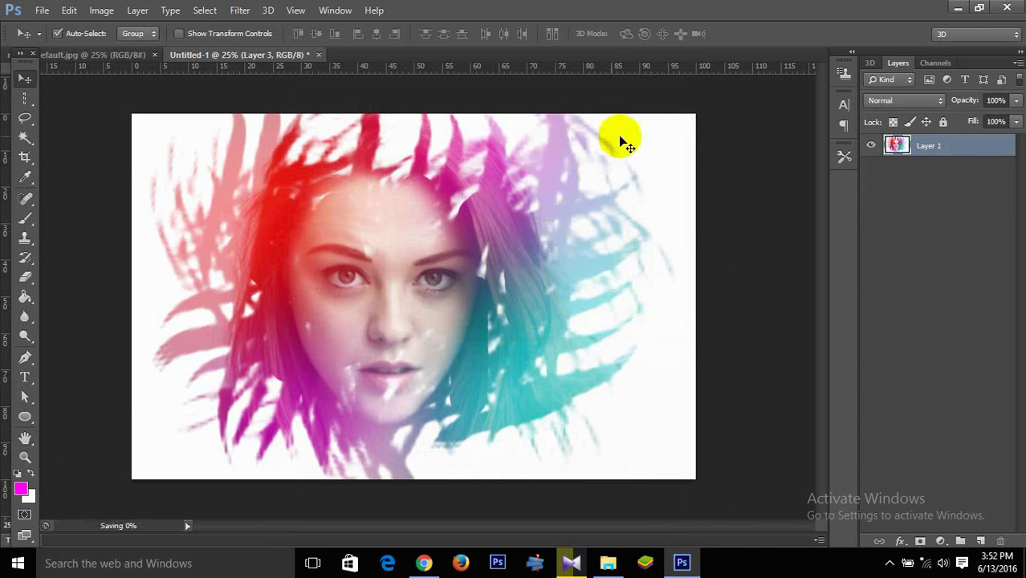
pyautogui.click(957, 9)
pyautogui.doubleClick(84, 265)
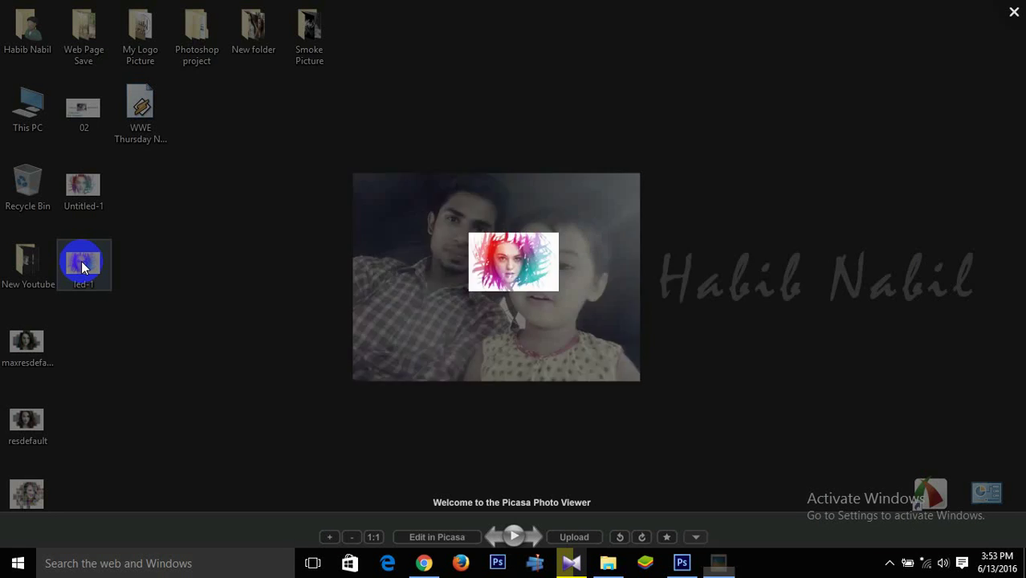